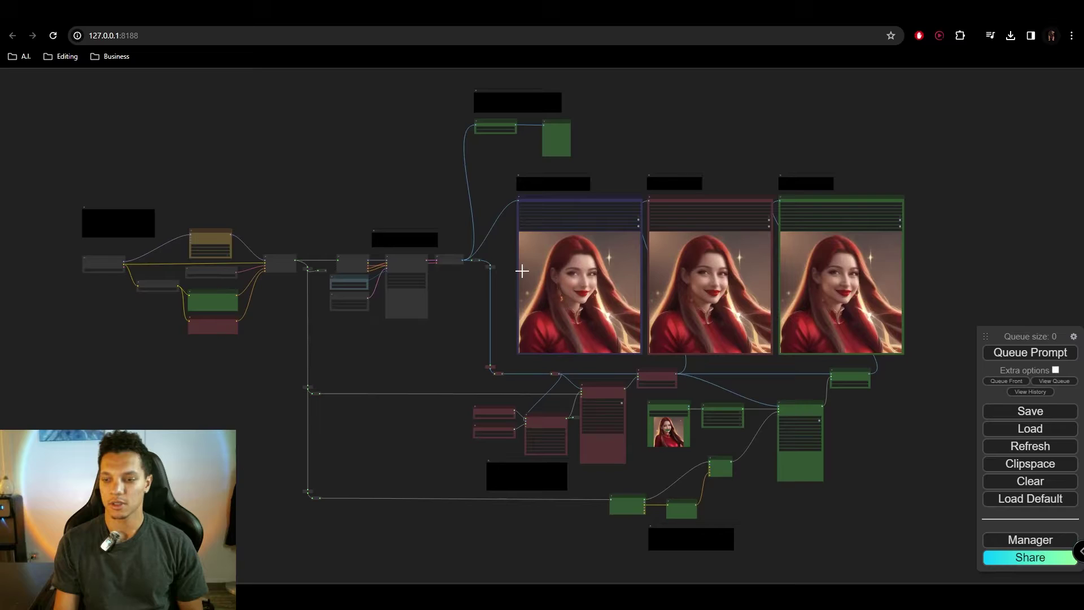
- Check the Manager for missing custom nodes and browse the installed custom node list
left_click(1036, 544)
left_click(523, 275)
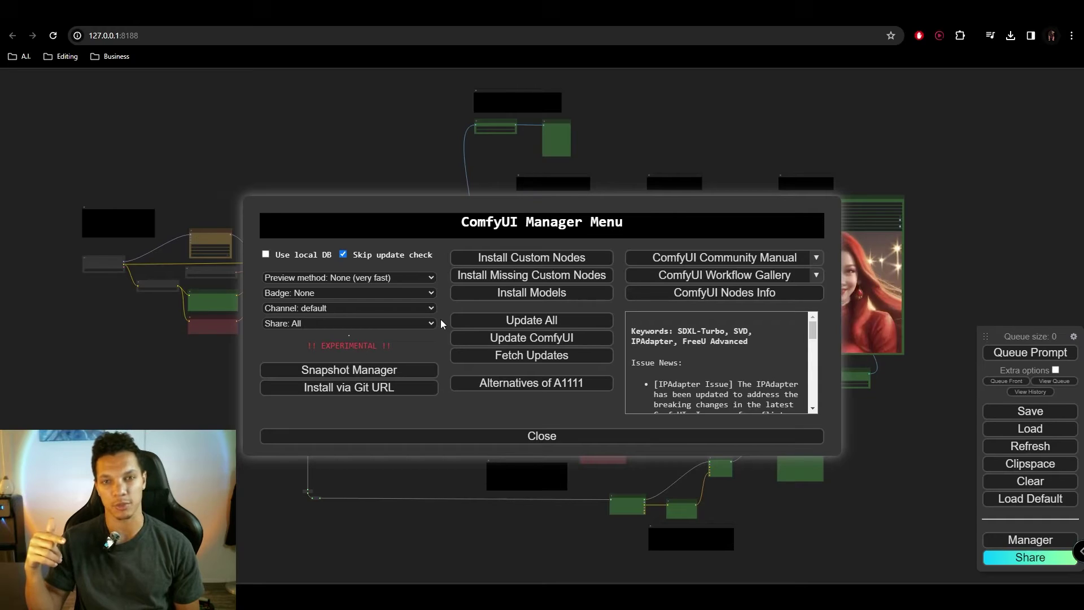
left_click(488, 258)
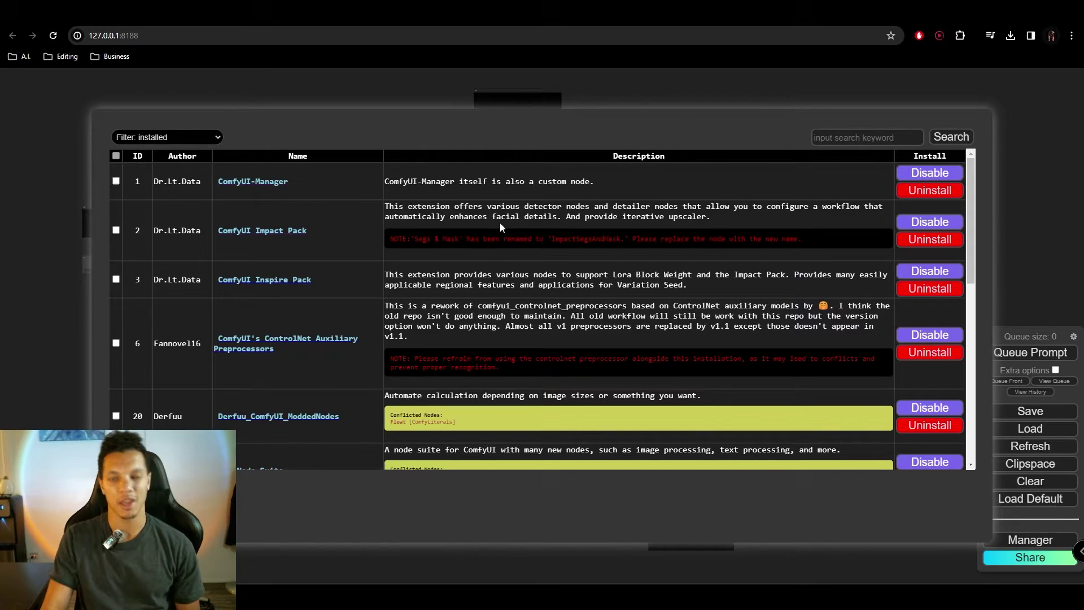
left_click(891, 141)
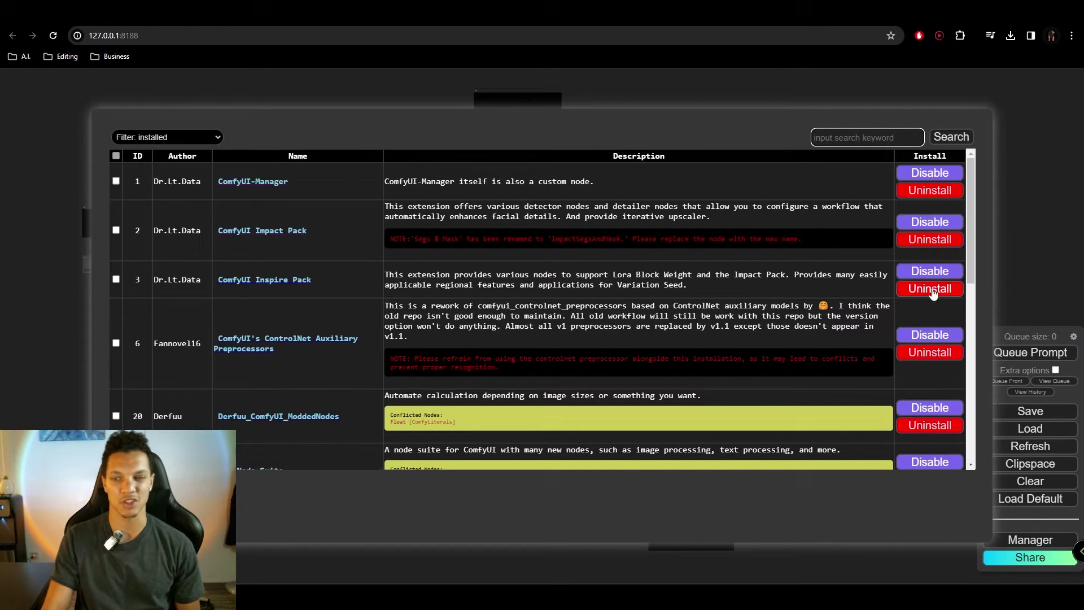
key("Escape")
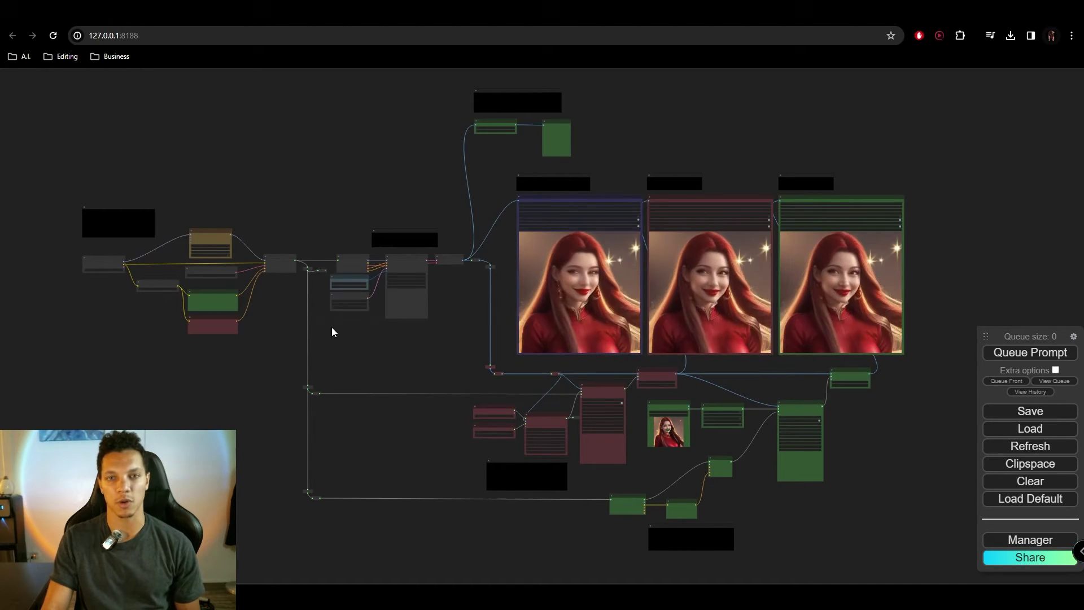
- Set the AnimateDiff Loader's model_name to animatediffMotion_v15V2.ckpt
scroll(321, 259, "up", 5)
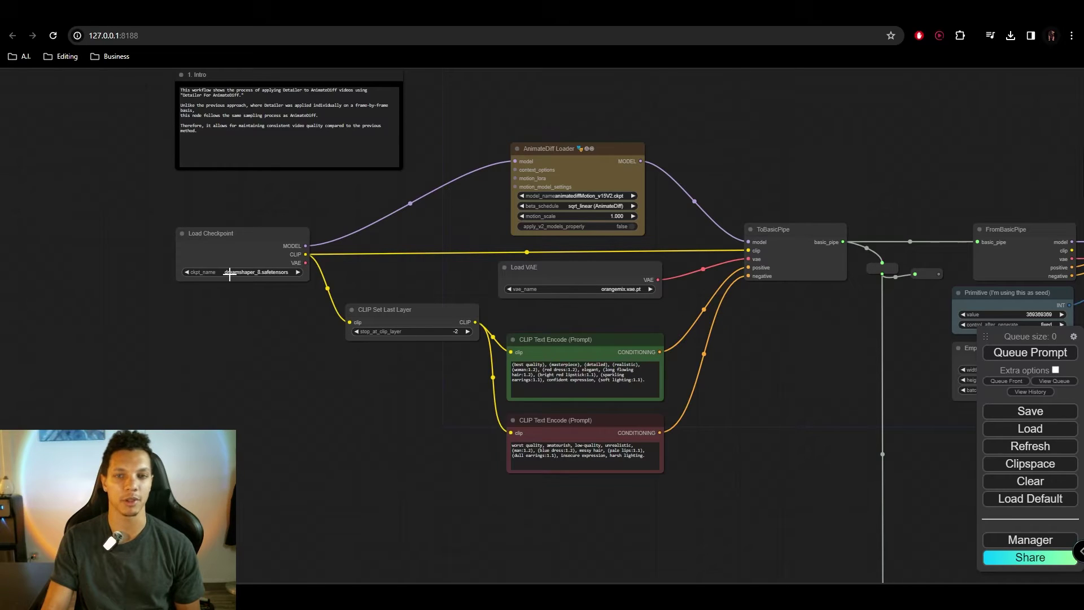
scroll(589, 192, "up", 2)
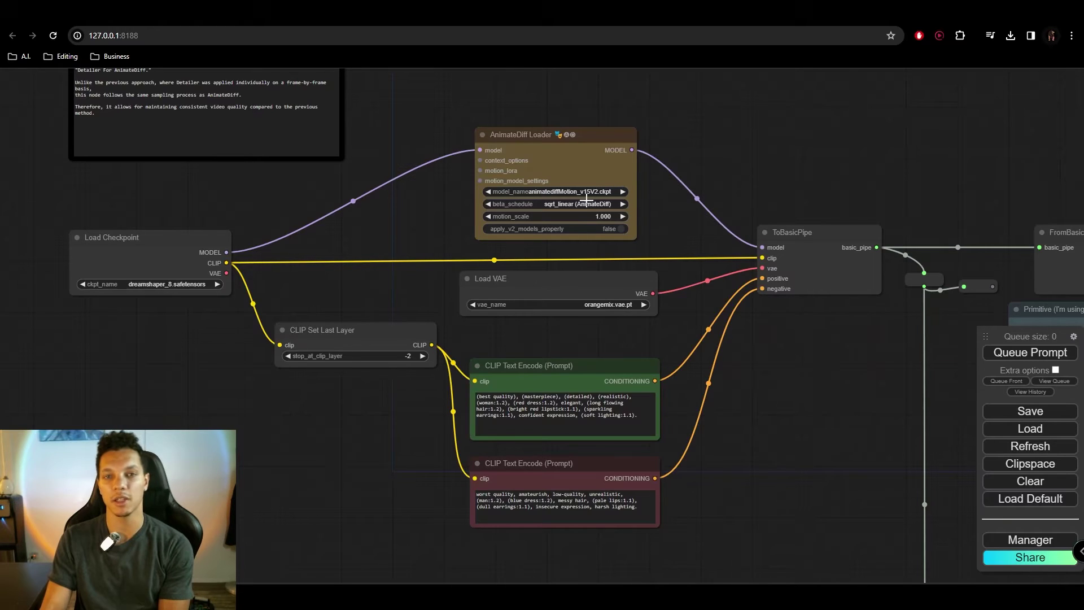
left_click(586, 193)
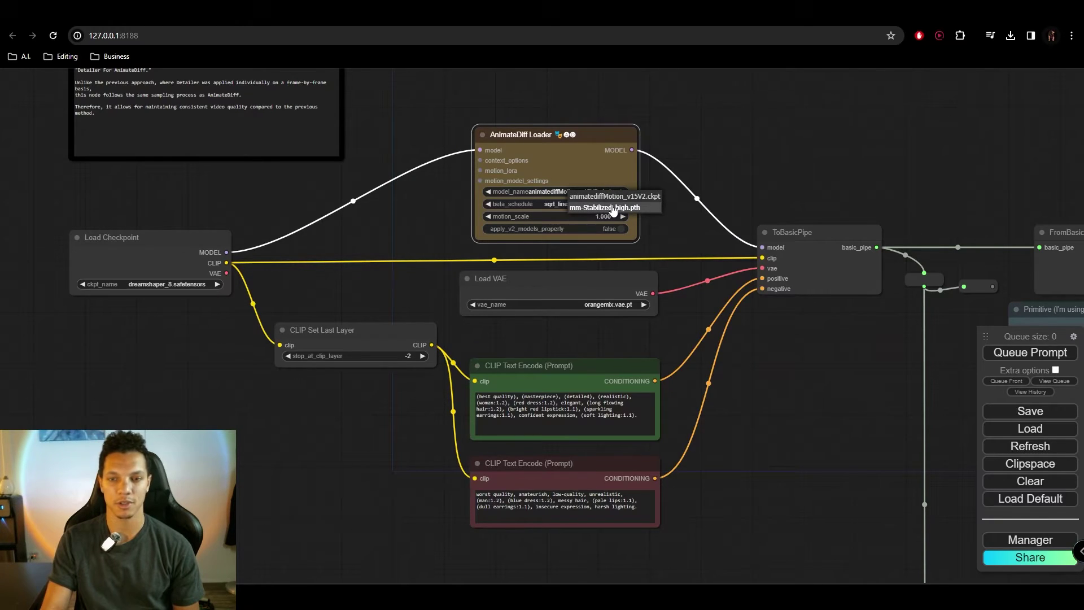
left_click(632, 197)
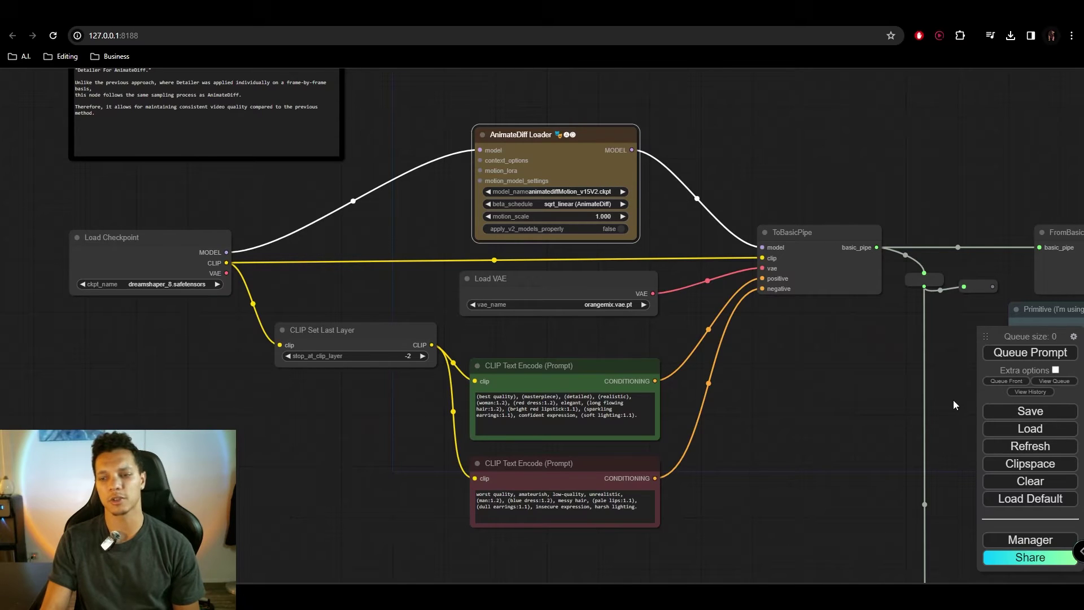
left_click(1042, 545)
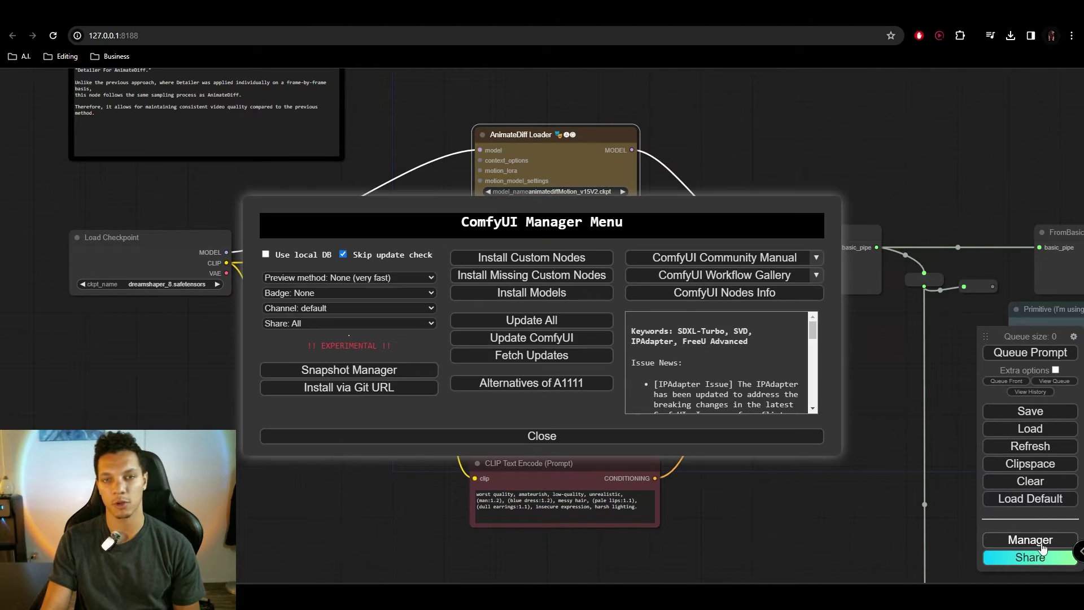
left_click(562, 293)
left_click(857, 137)
type("ani")
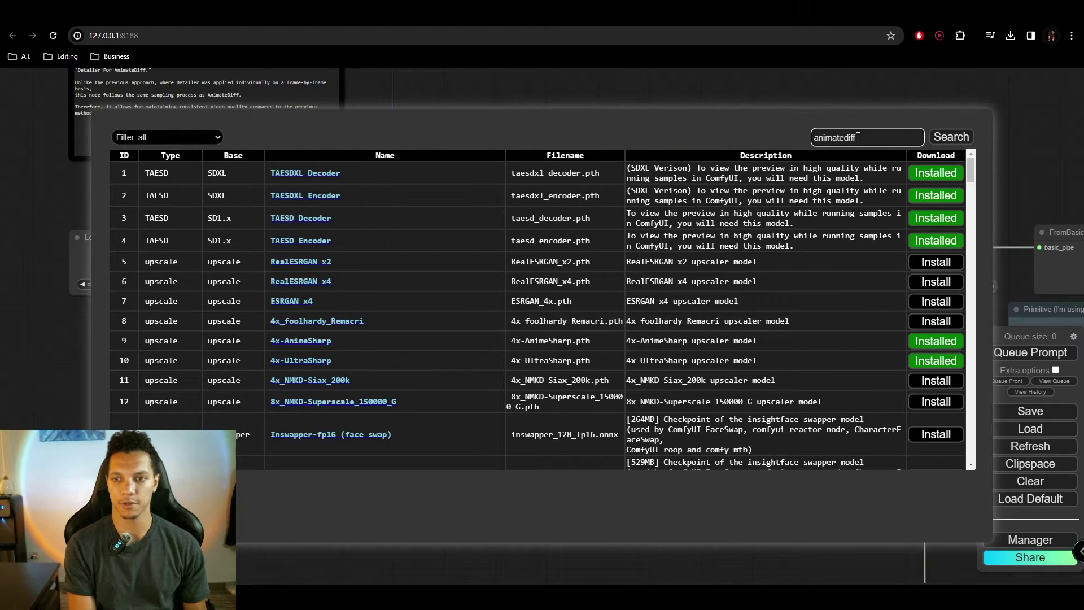
type("matediff")
key("Return")
scroll(326, 309, "down", 3)
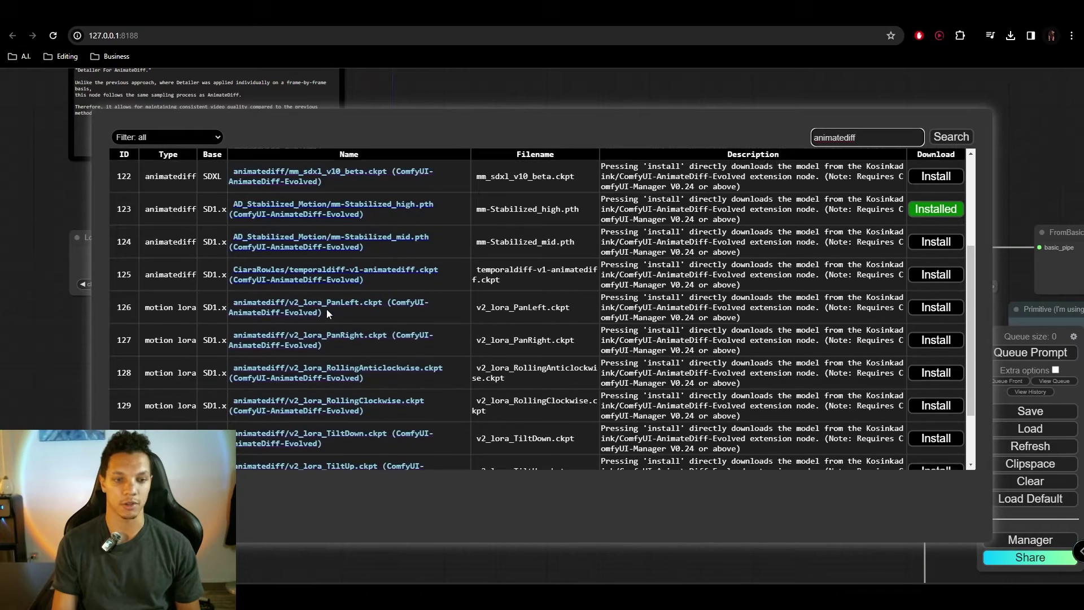
scroll(327, 309, "down", 1)
scroll(326, 310, "up", 4)
scroll(326, 309, "down", 3)
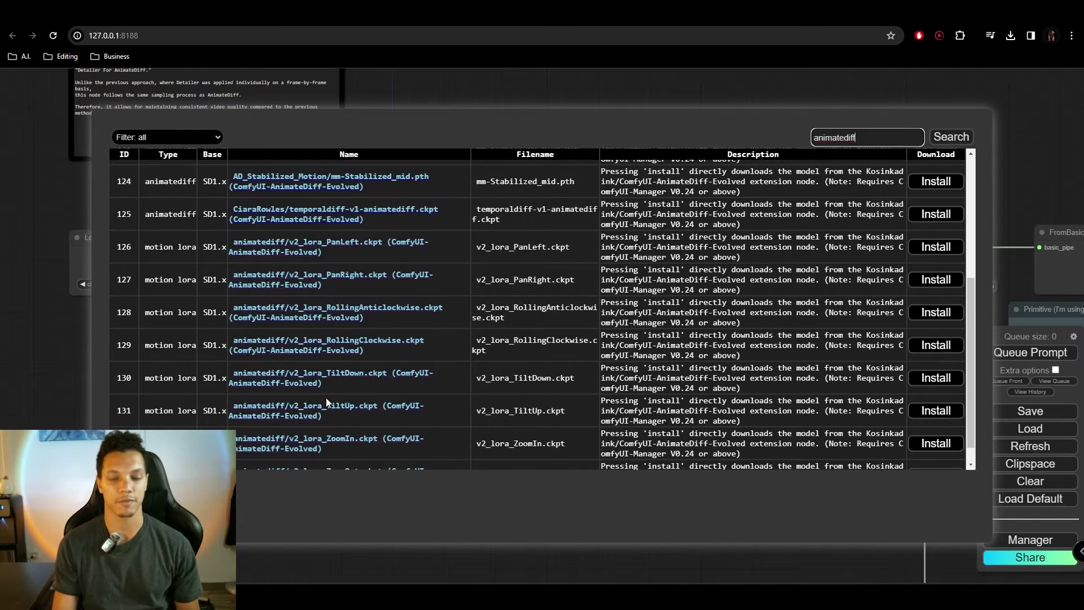
scroll(326, 397, "down", 1)
scroll(430, 297, "up", 5)
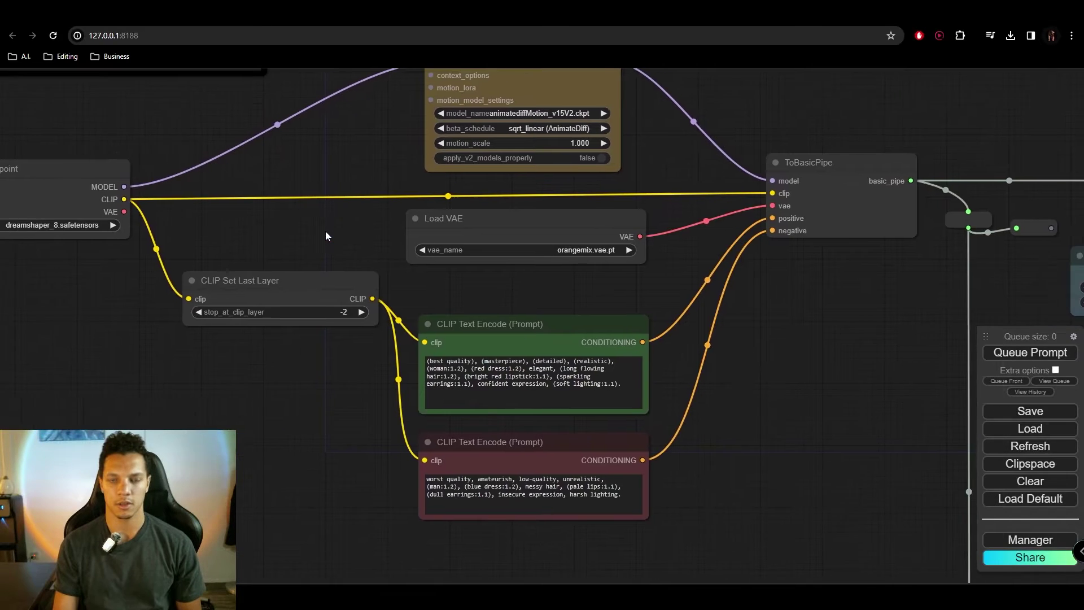
left_click_drag(325, 232, 316, 263)
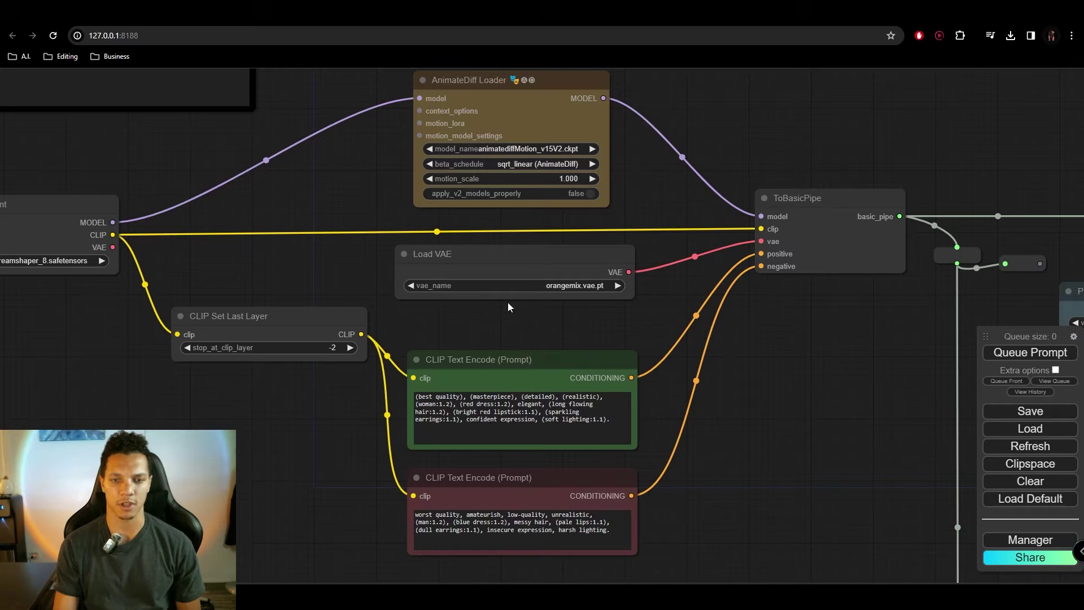
scroll(578, 320, "down", 2)
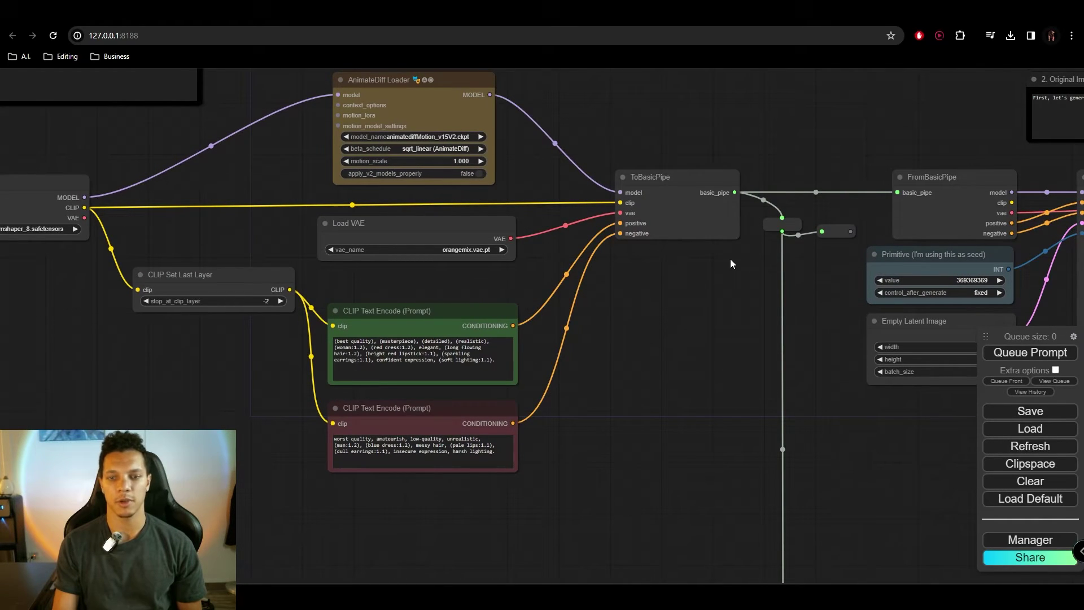
left_click_drag(730, 263, 554, 249)
left_click_drag(677, 219, 433, 225)
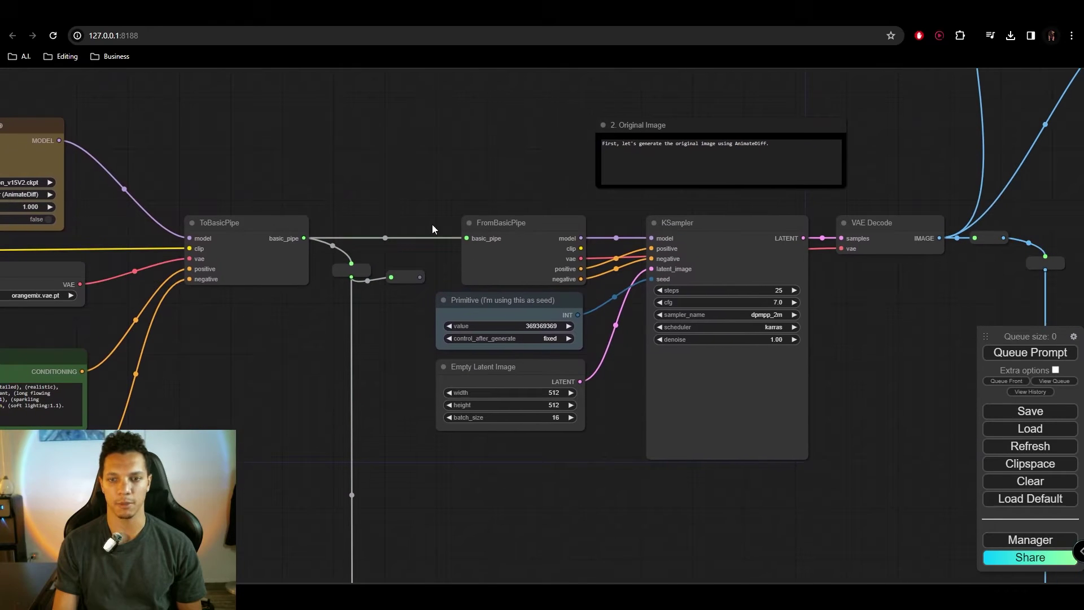
left_click_drag(598, 268, 404, 240)
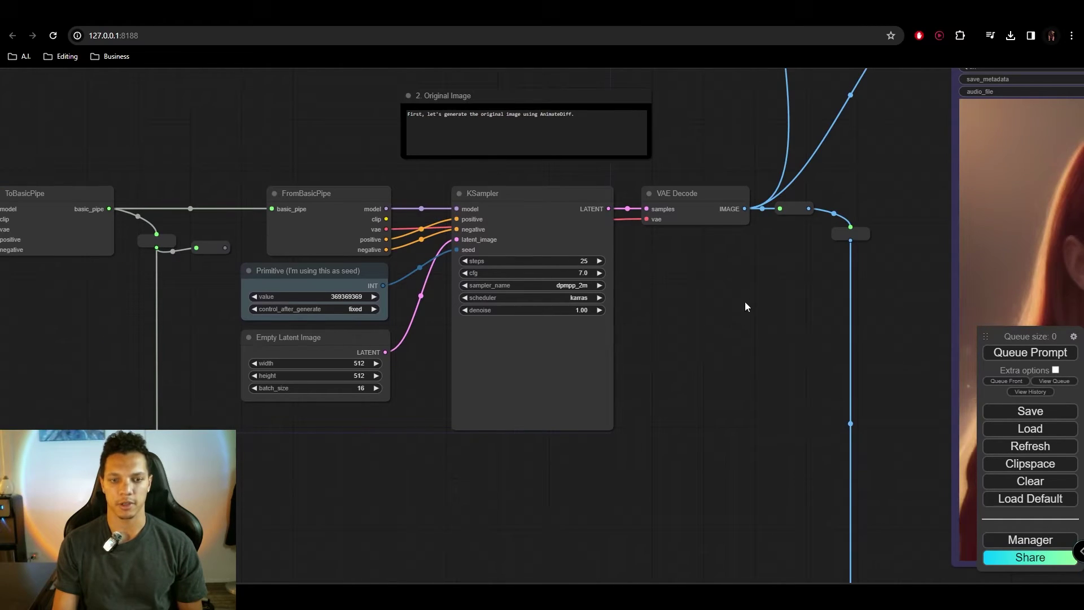
left_click_drag(794, 278, 634, 43)
scroll(760, 292, "down", 3)
left_click_drag(751, 274, 609, 168)
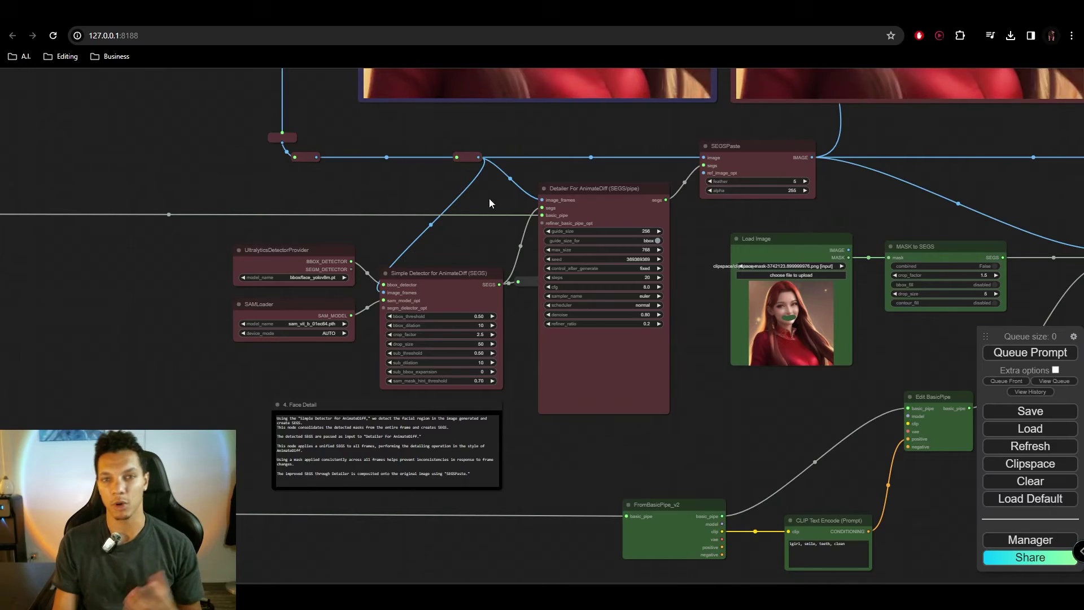
scroll(704, 228, "down", 2)
scroll(598, 235, "up", 5)
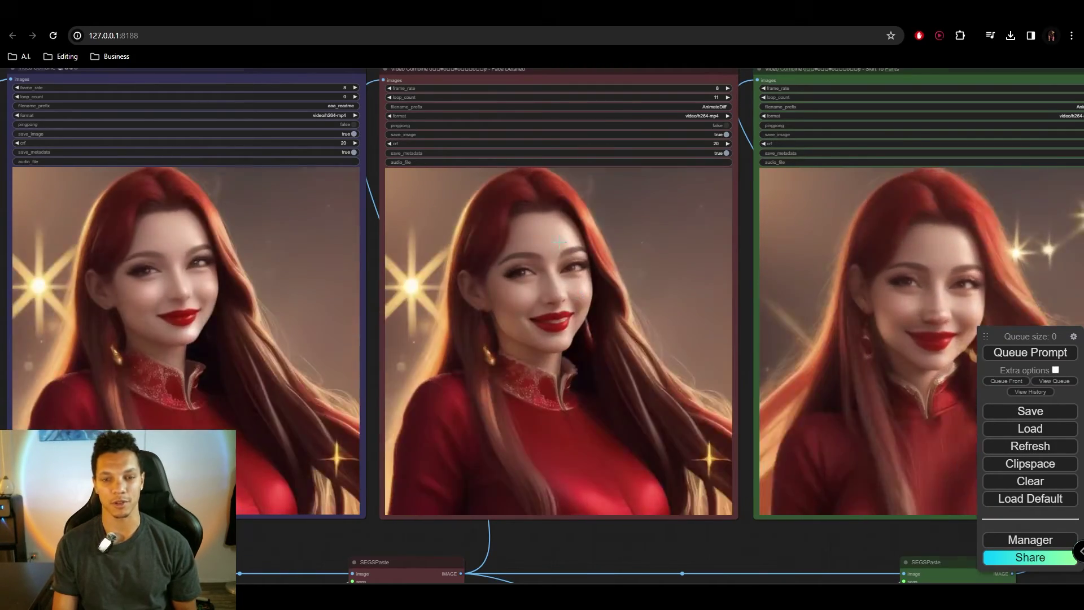
scroll(559, 241, "down", 2)
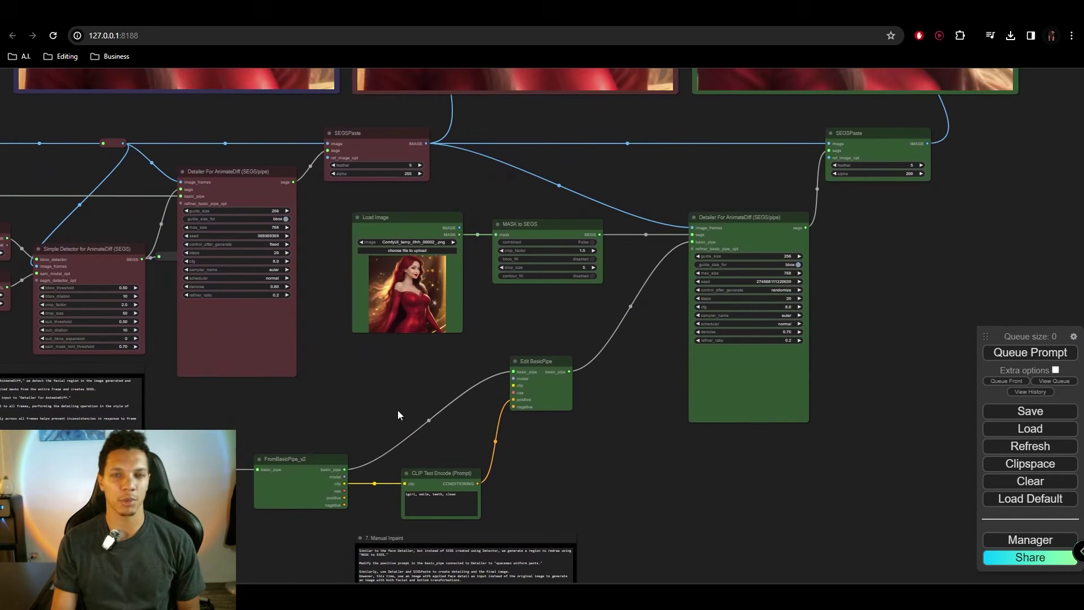
left_click_drag(397, 415, 622, 369)
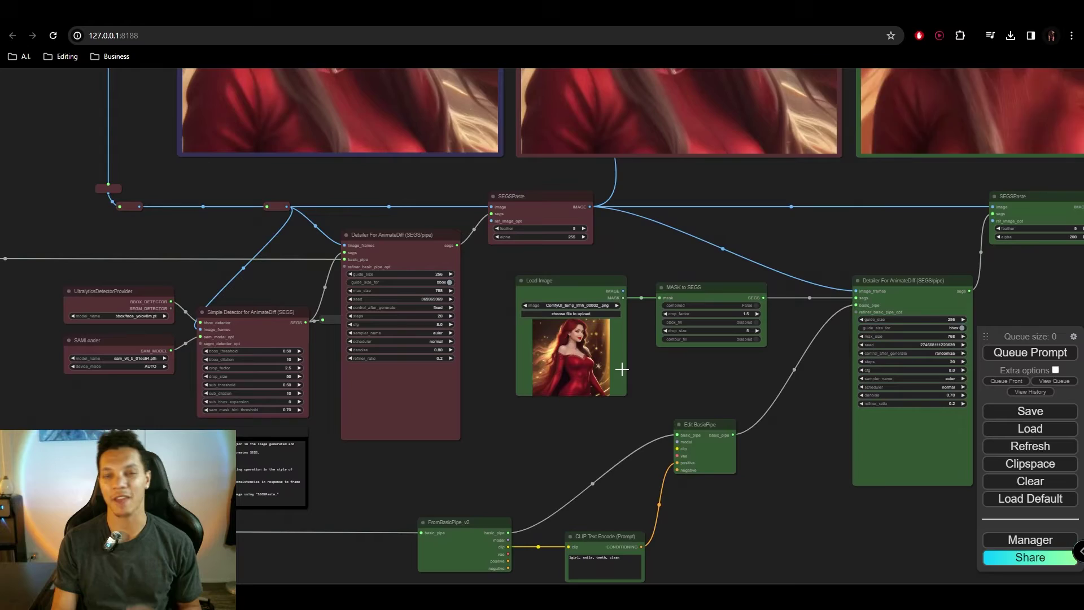
left_click_drag(754, 232, 740, 285)
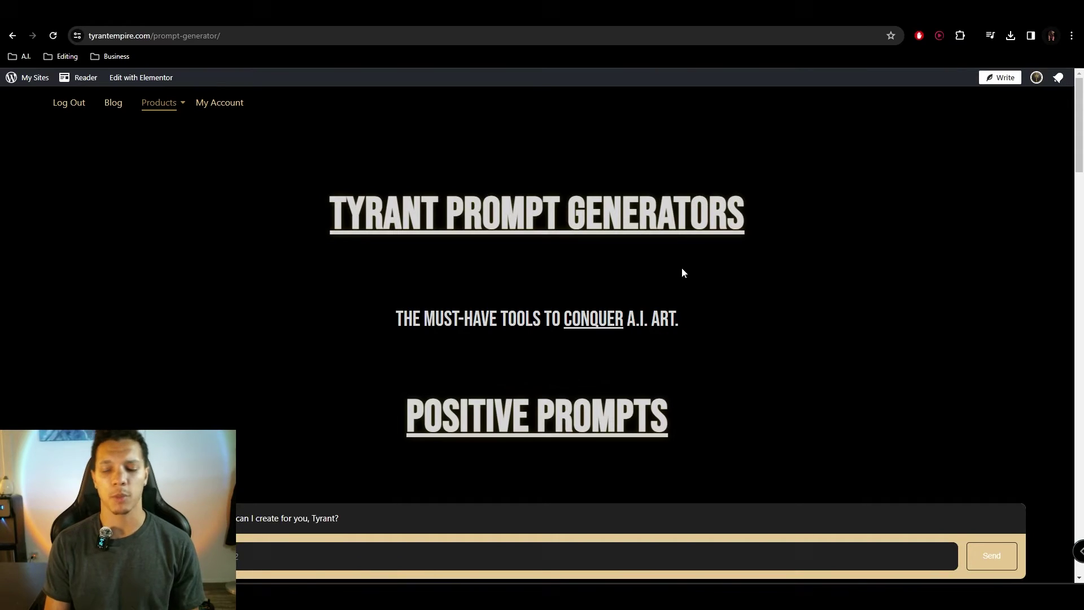
- Send 'realistic woman in a white dress' to the Positive Prompts chat and review the weighted reply
scroll(682, 273, "down", 4)
scroll(291, 376, "up", 1)
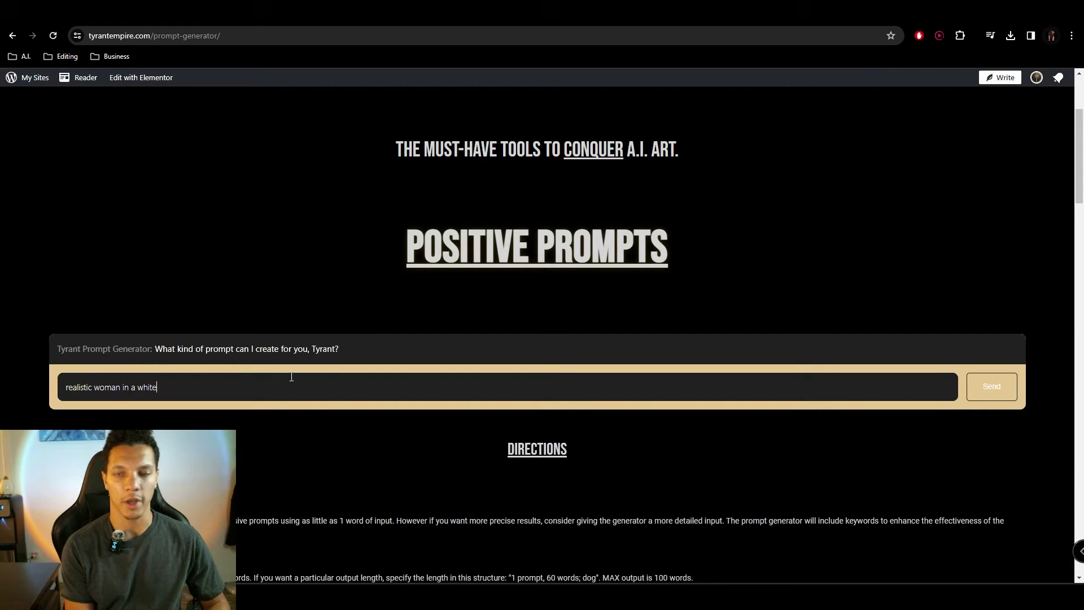
type("s")
key("Return")
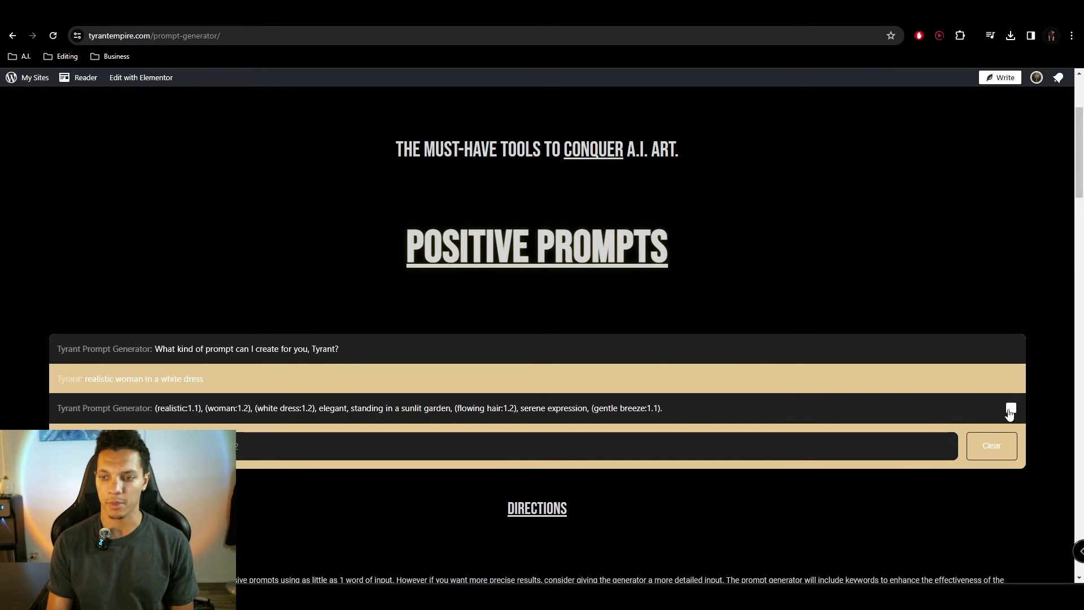
scroll(1010, 412, "down", 10)
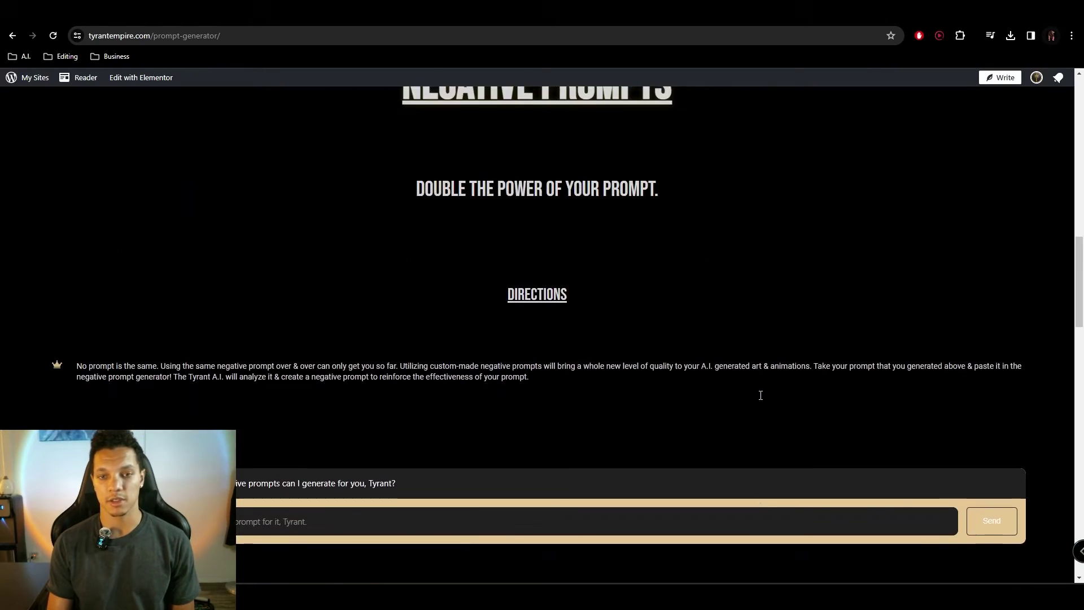
scroll(760, 394, "up", 1)
scroll(726, 436, "down", 2)
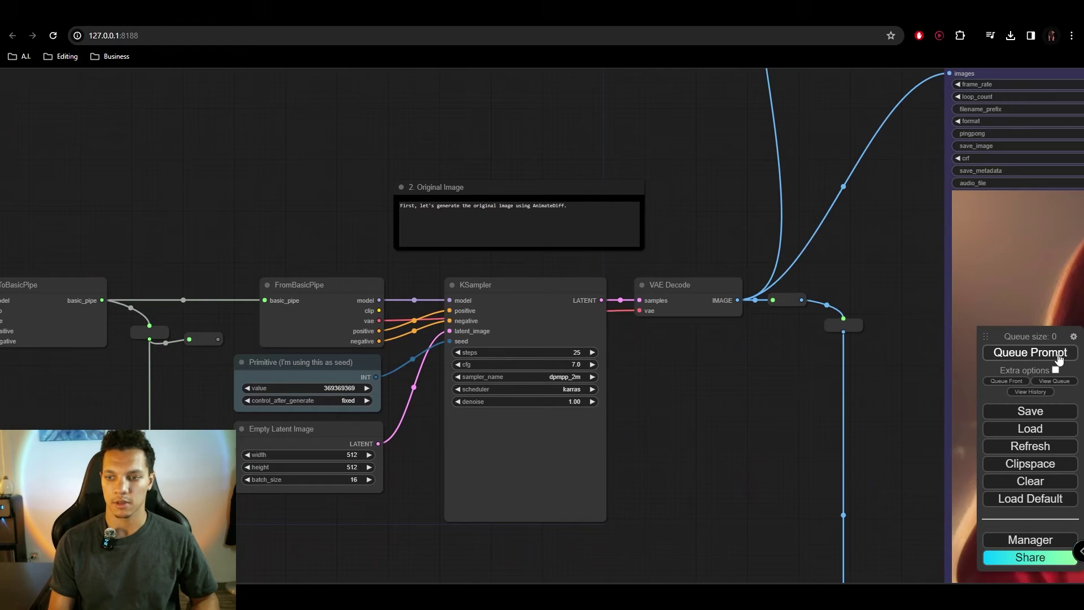
- Queue the workflow, then pan to the Video Combine previews and the Detailer for AnimateDiff node
left_click(1059, 353)
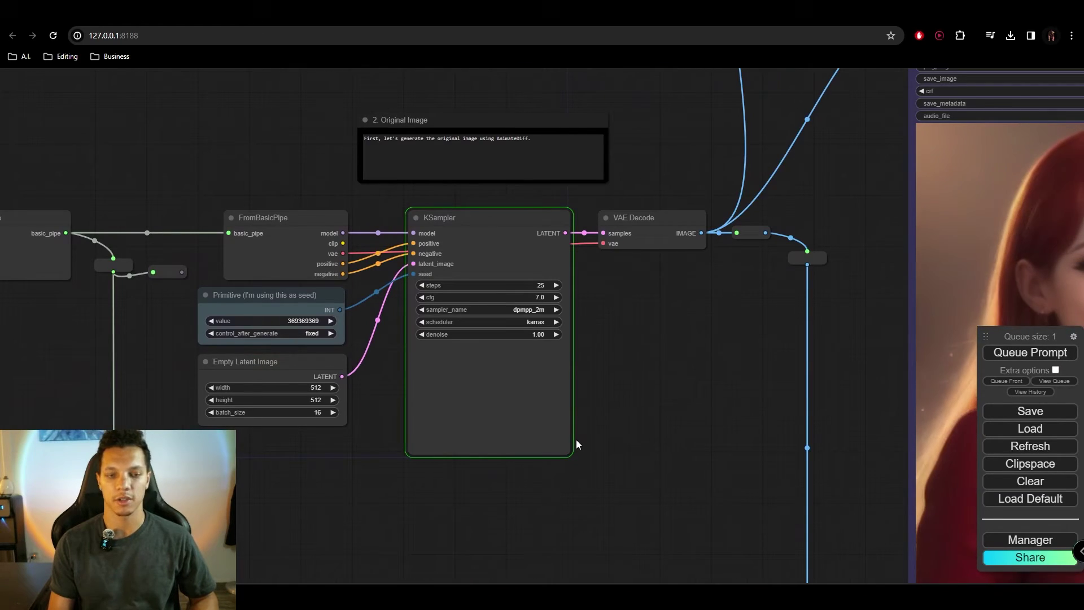
left_click_drag(573, 386, 291, 271)
left_click_drag(563, 220, 556, 167)
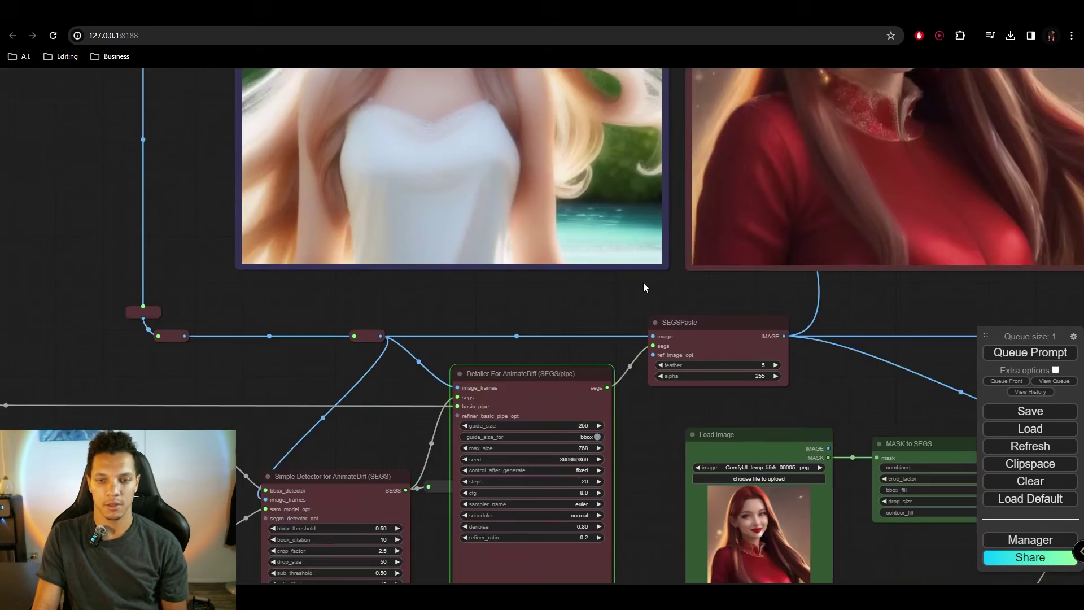
left_click_drag(642, 283, 631, 89)
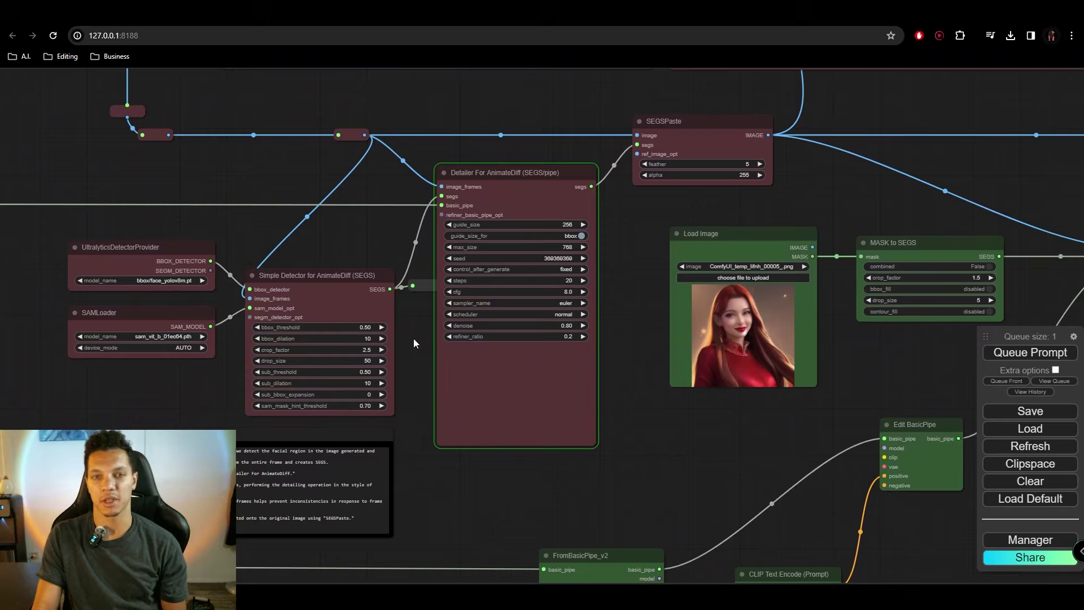
scroll(425, 185, "up", 1)
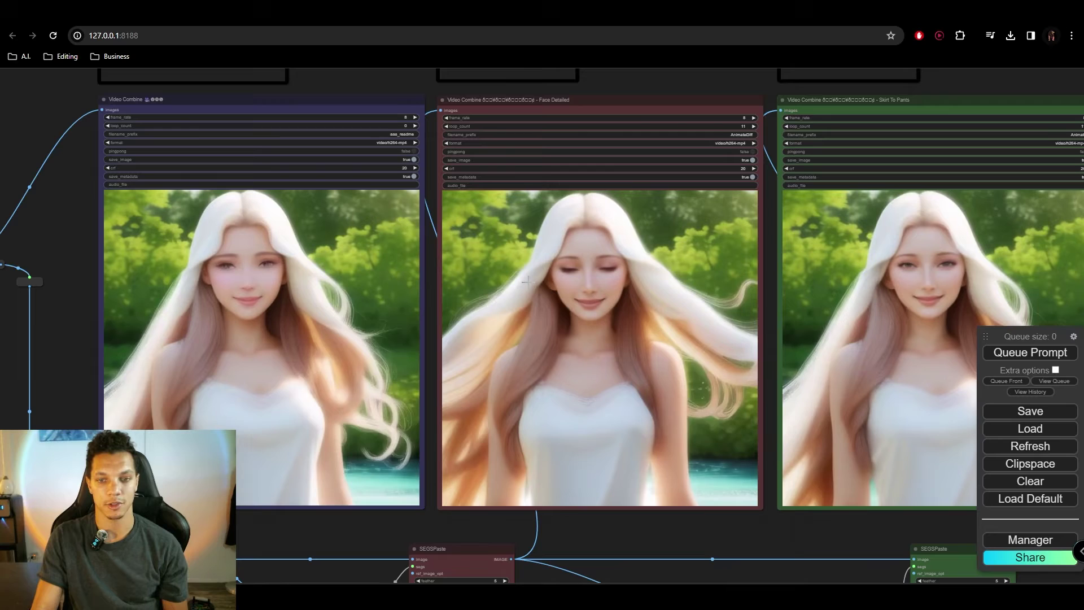
- Zoom onto the Change Image Batch Size (Inspire) node at batch_size 1 and its Preview Image
scroll(686, 255, "right", 5)
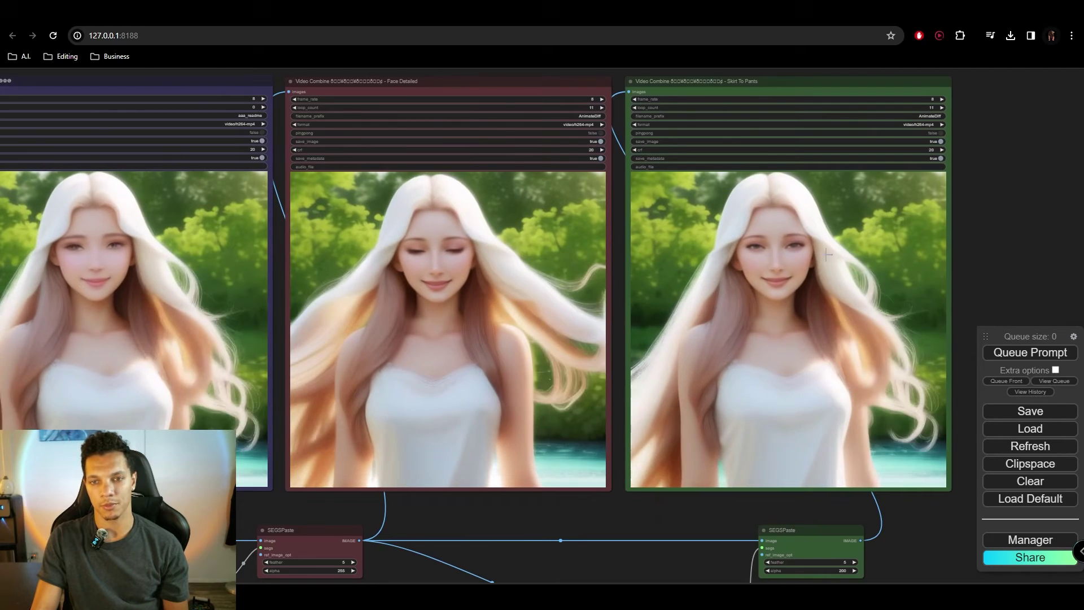
scroll(781, 315, "left", 10)
scroll(782, 315, "up", 7)
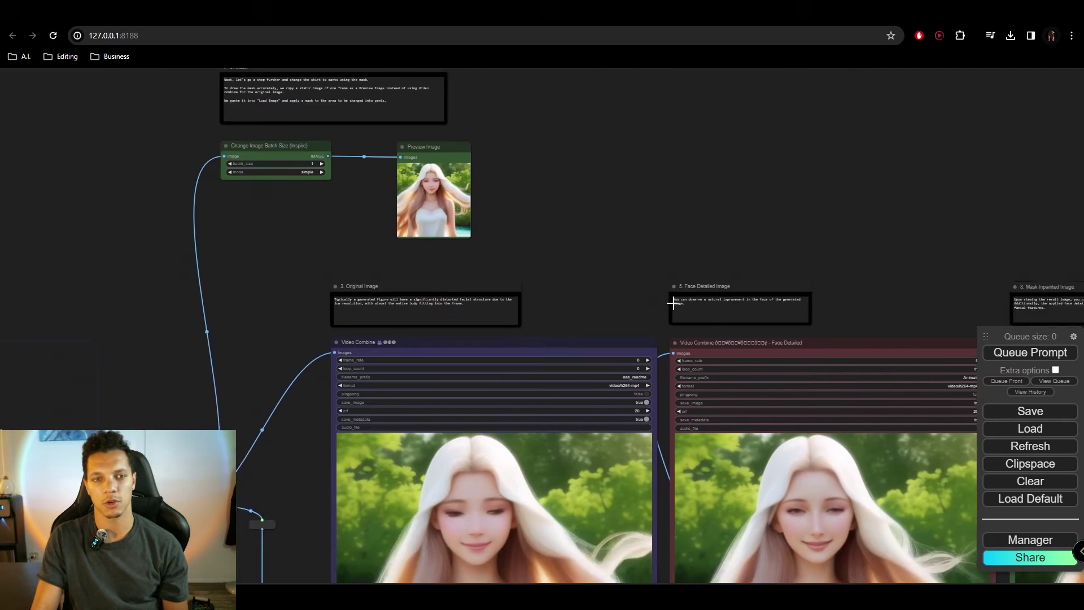
scroll(384, 188, "up", 10)
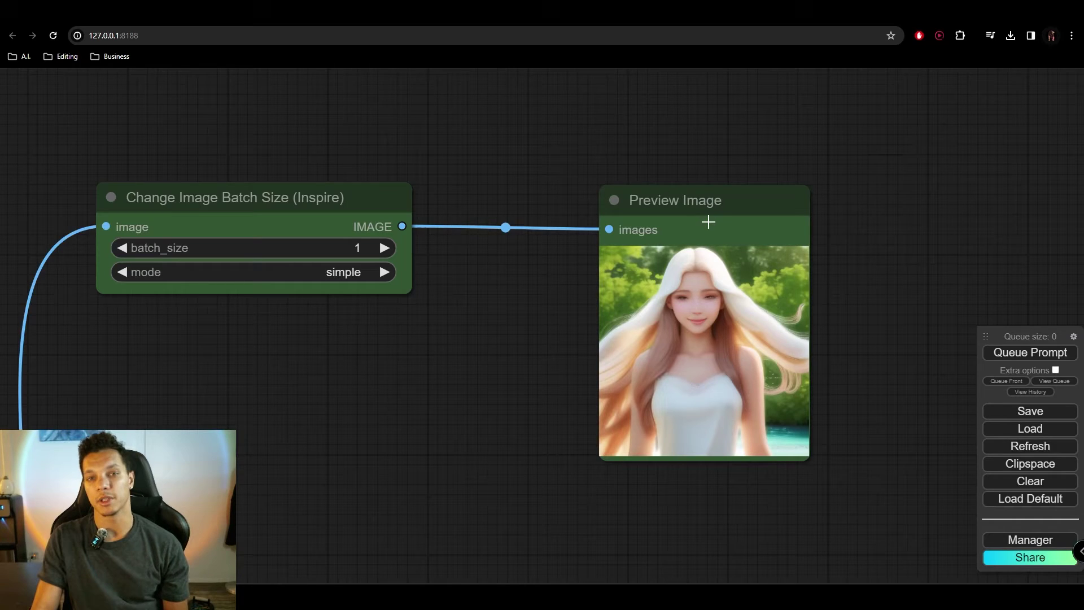
- Save the preview frame as an image and drop it onto the inpaint Load Image node
right_click(708, 318)
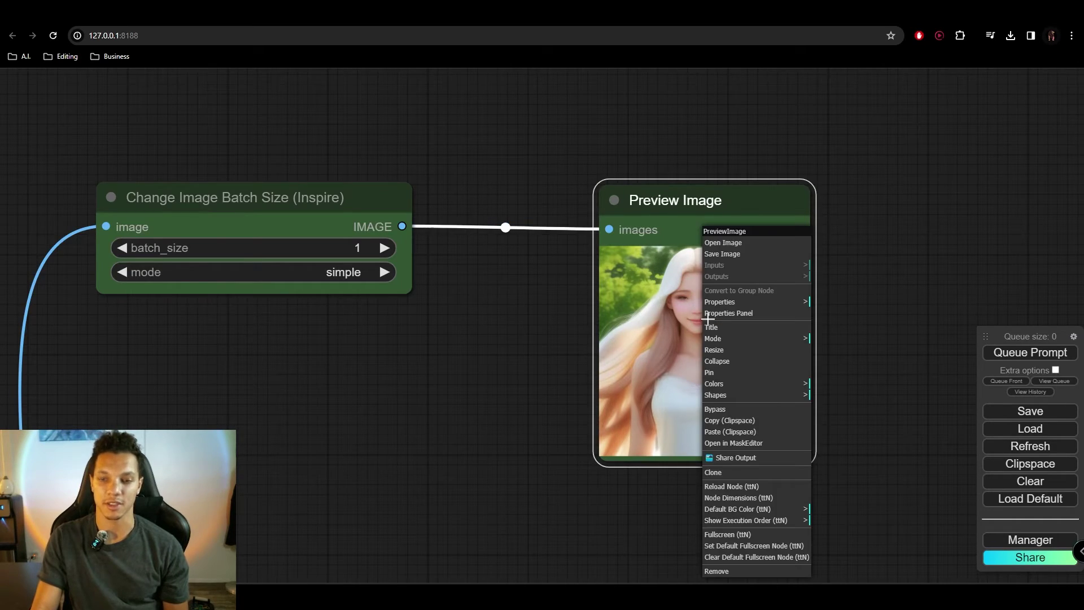
left_click(748, 258)
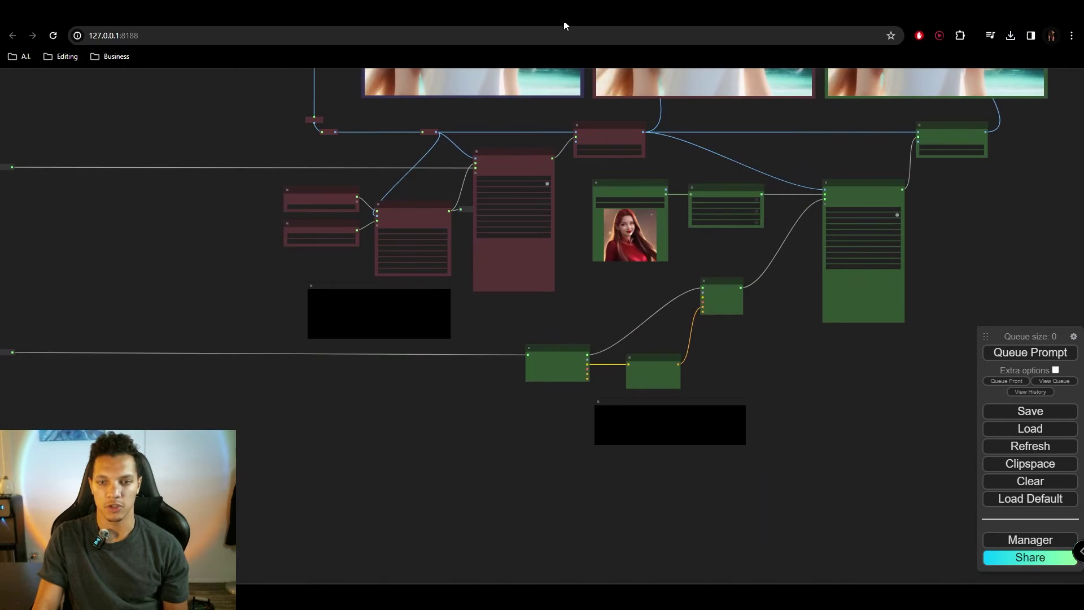
scroll(666, 133, "up", 5)
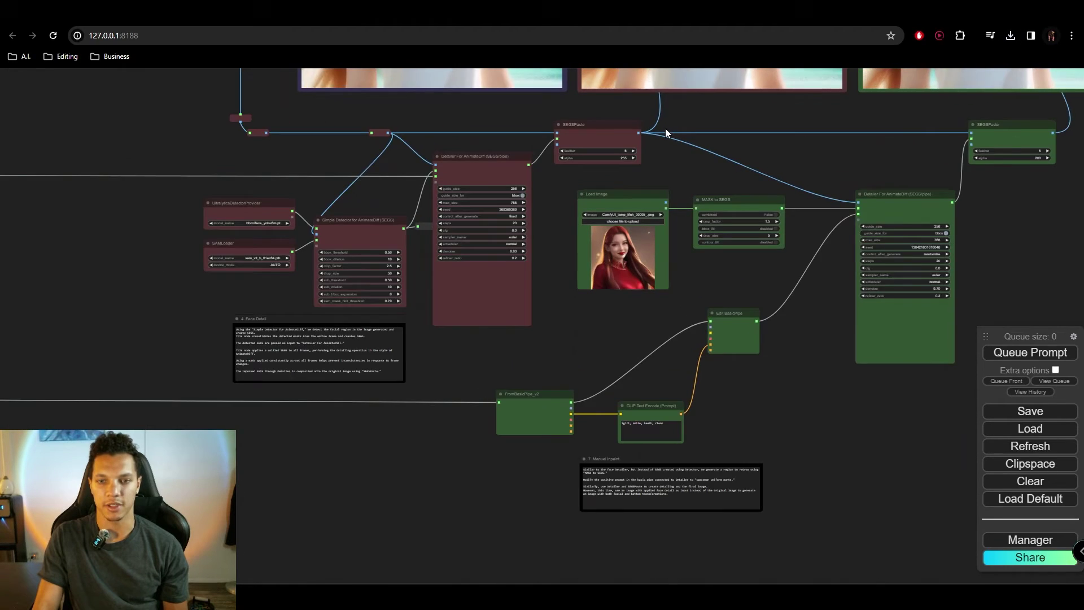
scroll(608, 322, "up", 5)
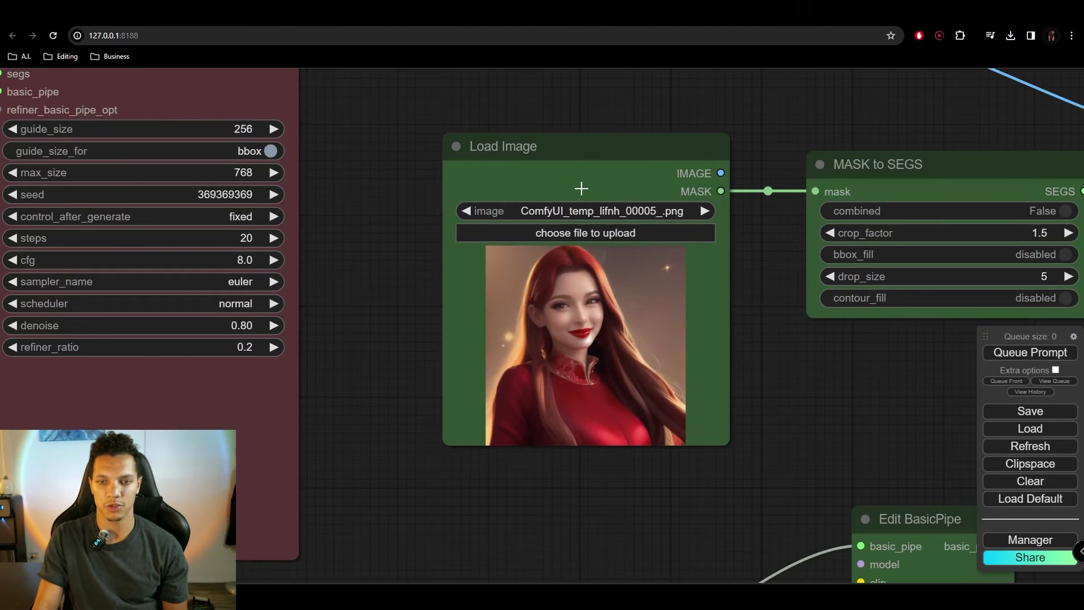
left_click_drag(619, 237, 621, 441)
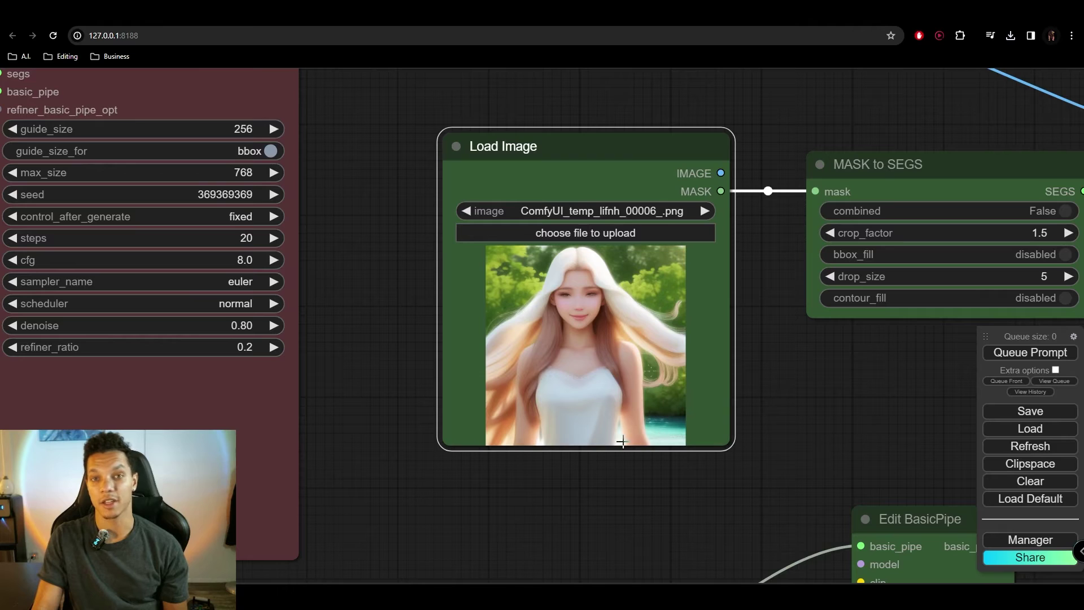
- Paint a mask over the woman's mouth in the MaskEditor and save it to the node
right_click(617, 327)
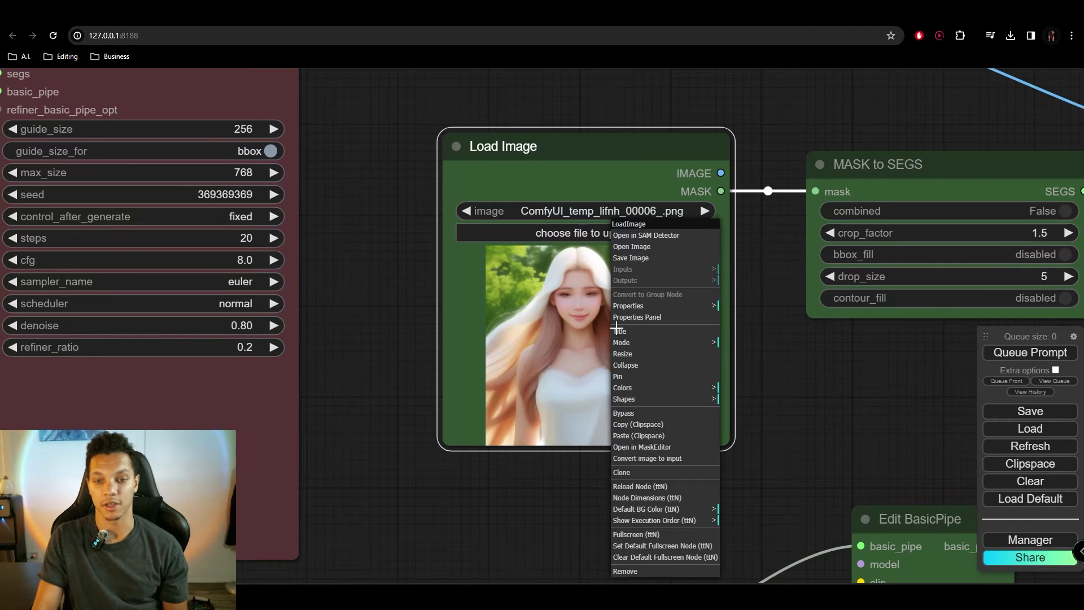
left_click(653, 446)
left_click_drag(233, 228, 247, 236)
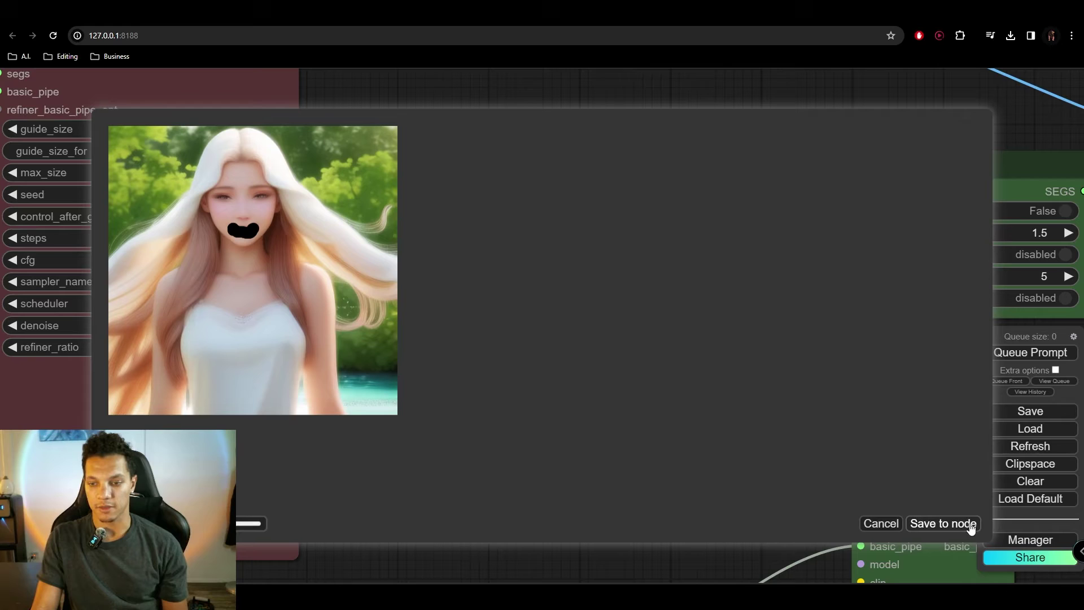
scroll(544, 221, "down", 3)
- Inspect the Load Image, MASK to SEGS, Detailer and smile prompt nodes
left_click_drag(545, 220, 515, 142)
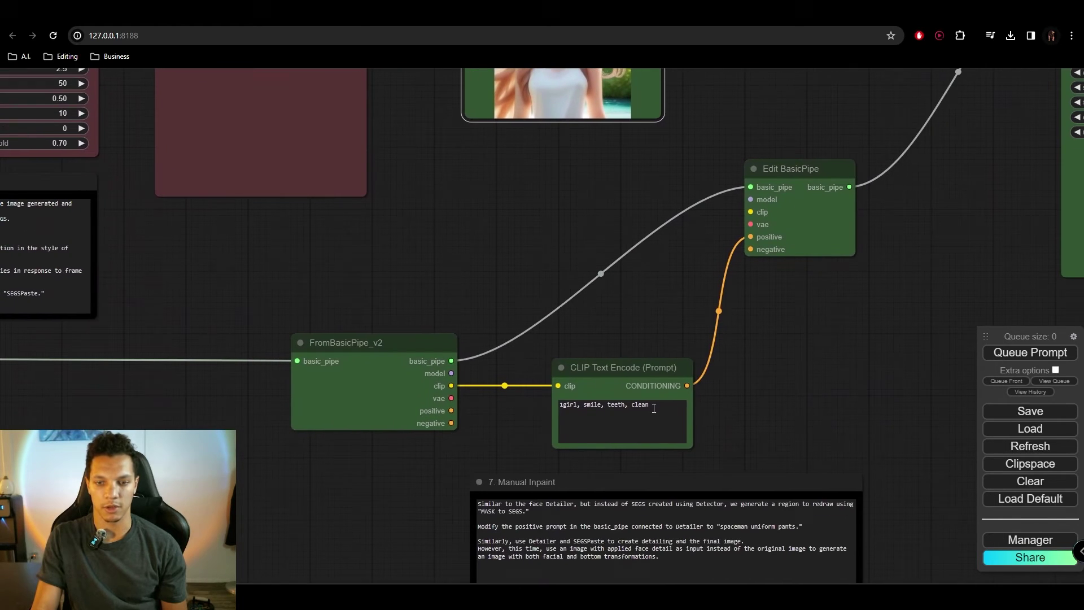
scroll(576, 515, "down", 1)
left_click_drag(725, 421, 663, 568)
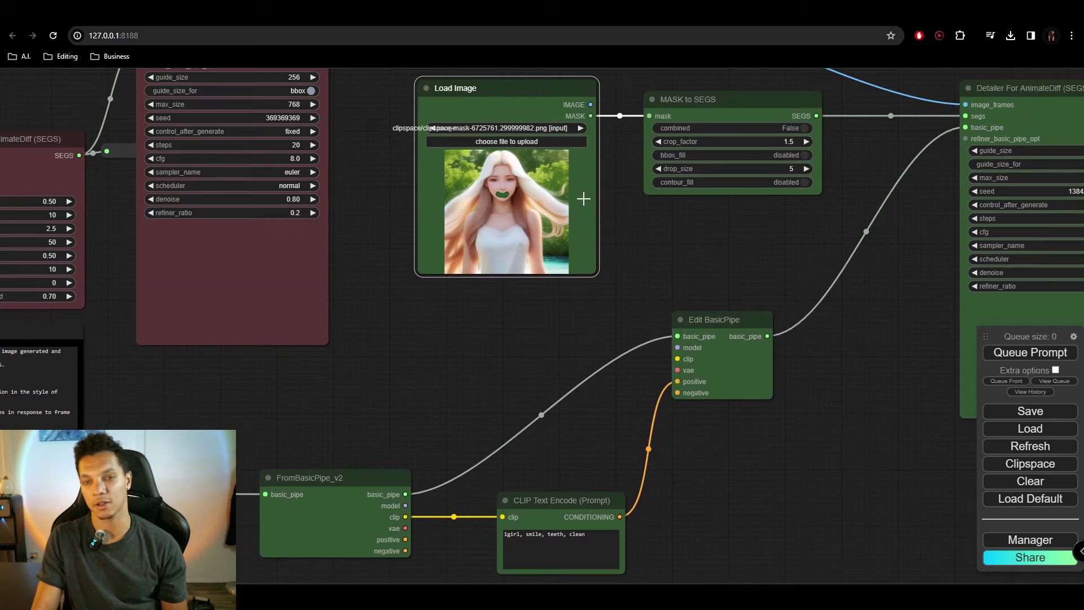
scroll(530, 249, "down", 1)
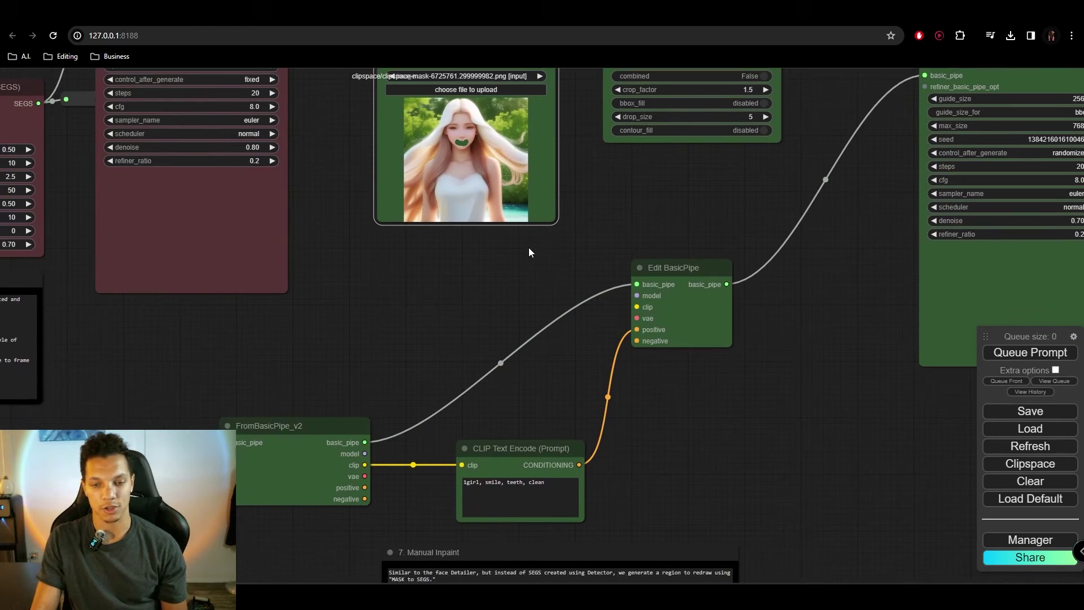
scroll(508, 429, "up", 3)
left_click_drag(508, 429, 512, 393)
scroll(512, 392, "up", 2)
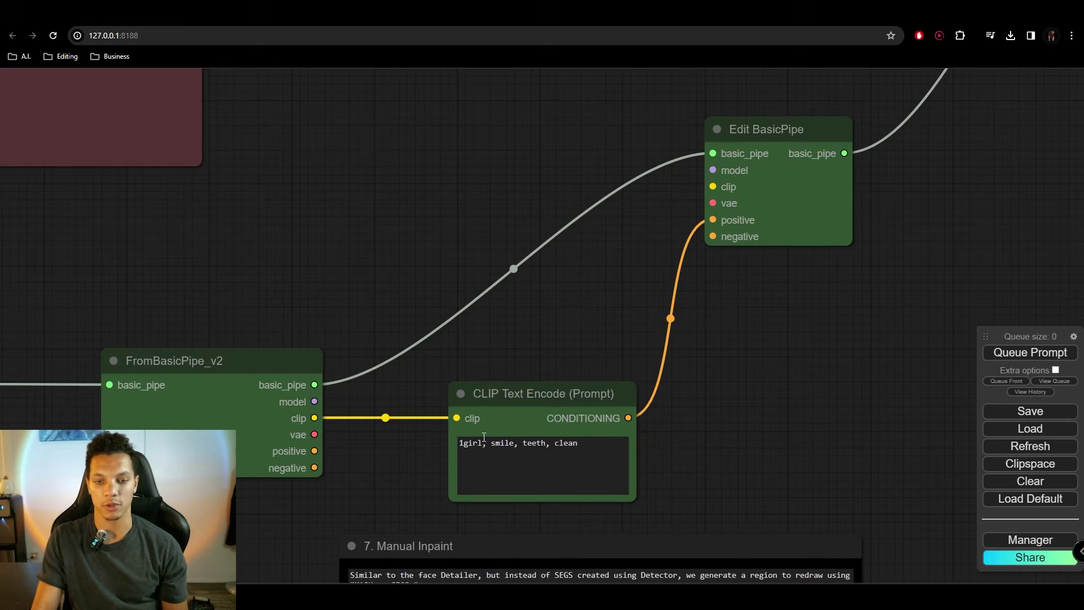
scroll(584, 249, "down", 3)
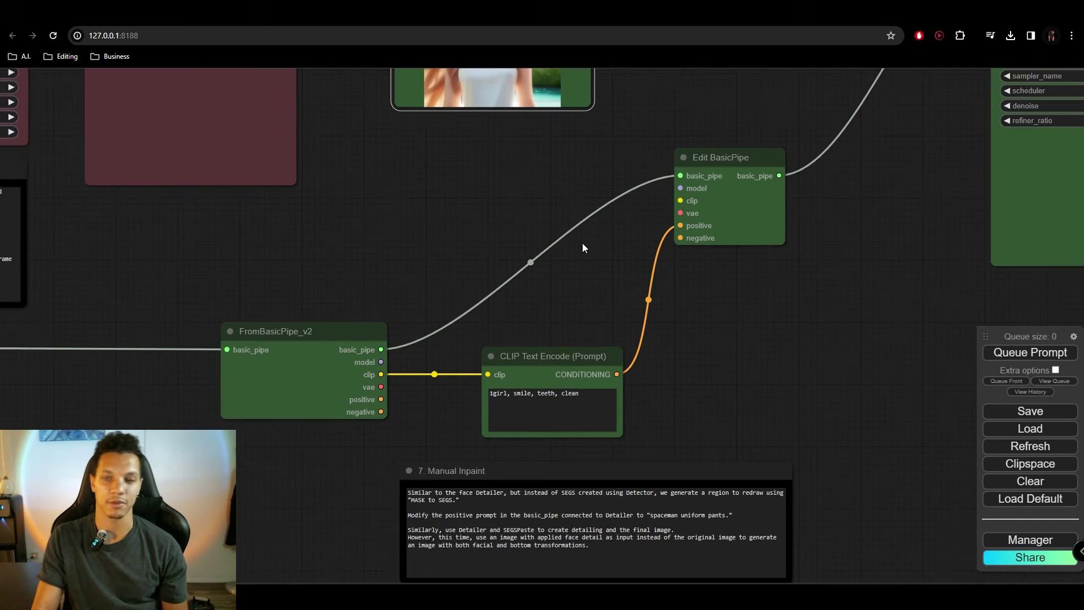
- Set the mouth-inpaint SEGSPaste alpha to 255 and queue the workflow
left_click_drag(478, 162, 422, 436)
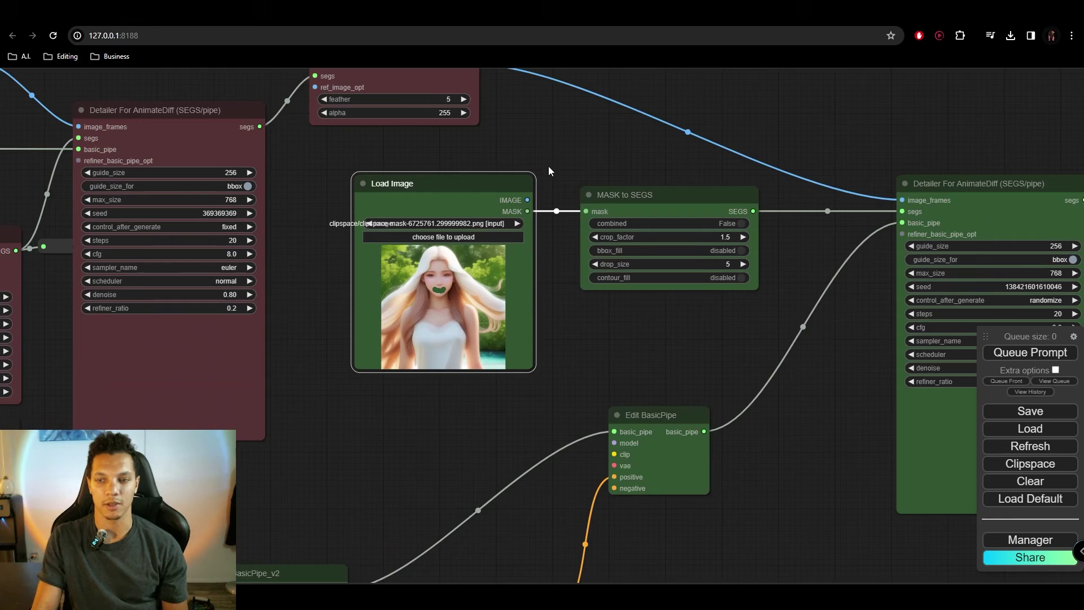
mouse_move(548, 166)
left_mouse_down()
mouse_move(455, 215)
mouse_move(140, 263)
left_mouse_up()
left_click(842, 217)
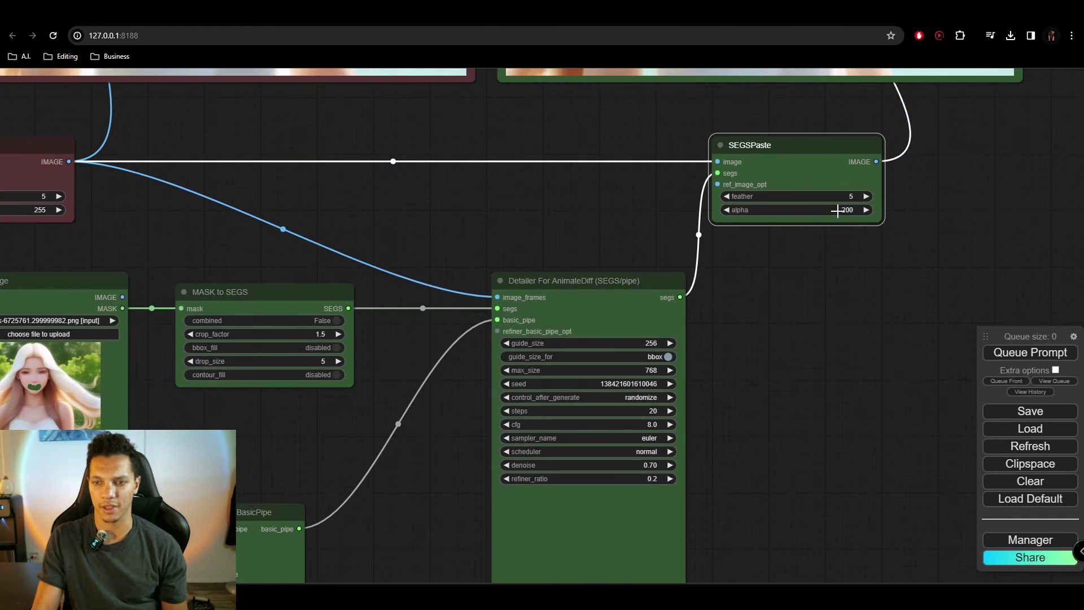
double_click(889, 208)
type("255")
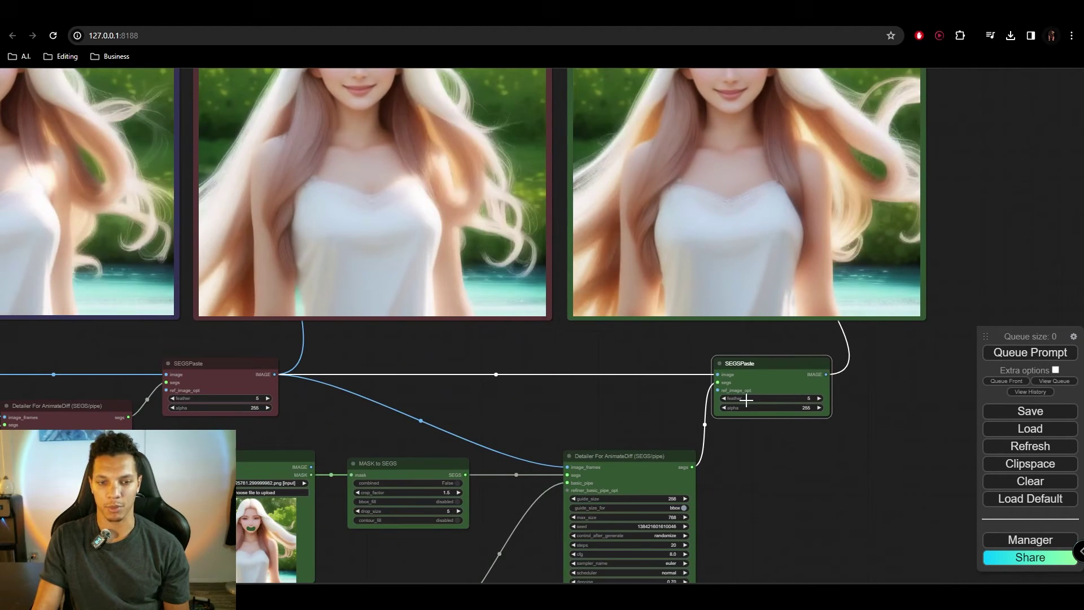
left_click(995, 351)
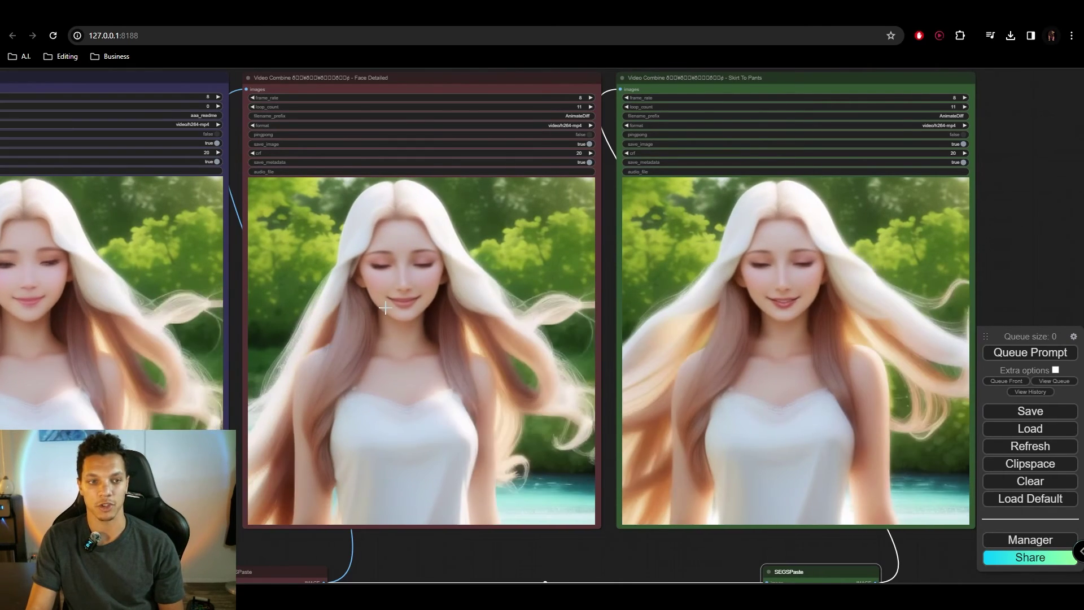
- Compare the three Video Combine previews and bring up the Face Detailed video's context menu
left_click_drag(75, 216, 211, 250)
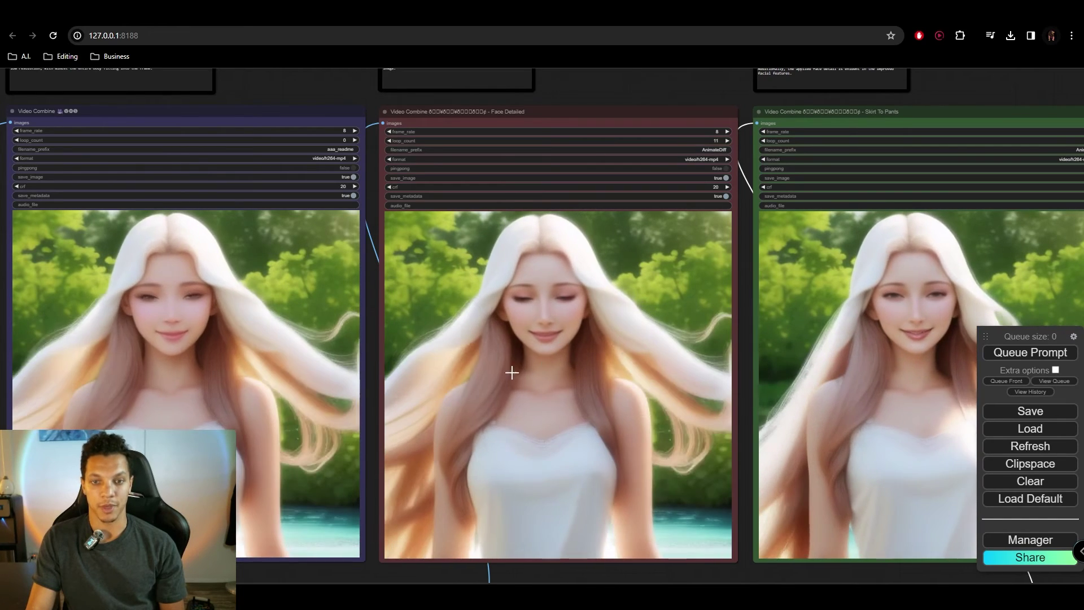
left_click_drag(752, 314, 594, 303)
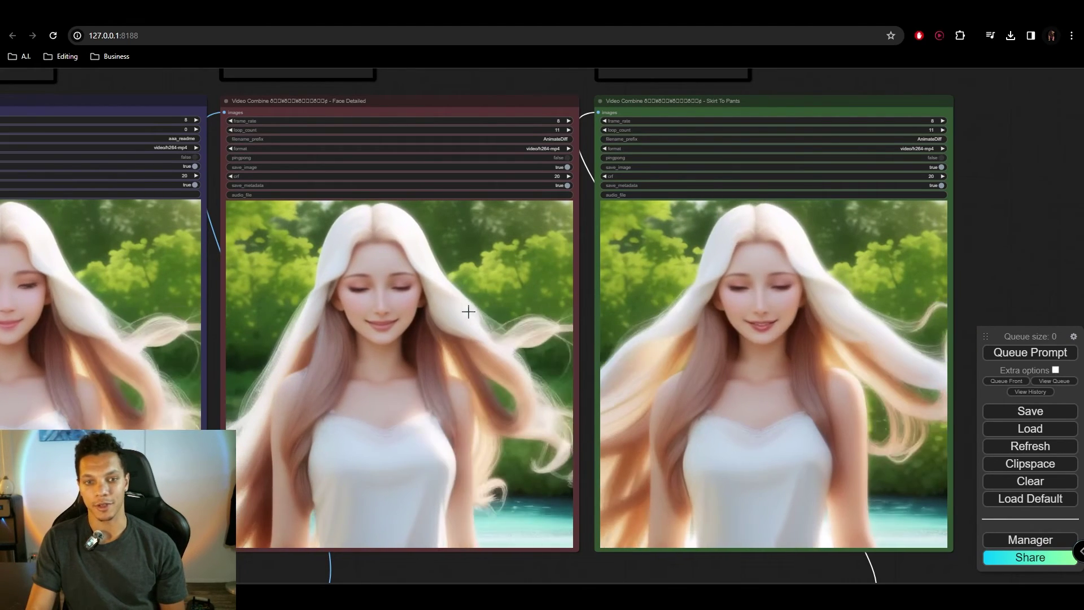
left_click_drag(469, 313, 534, 311)
scroll(525, 320, "down", 1)
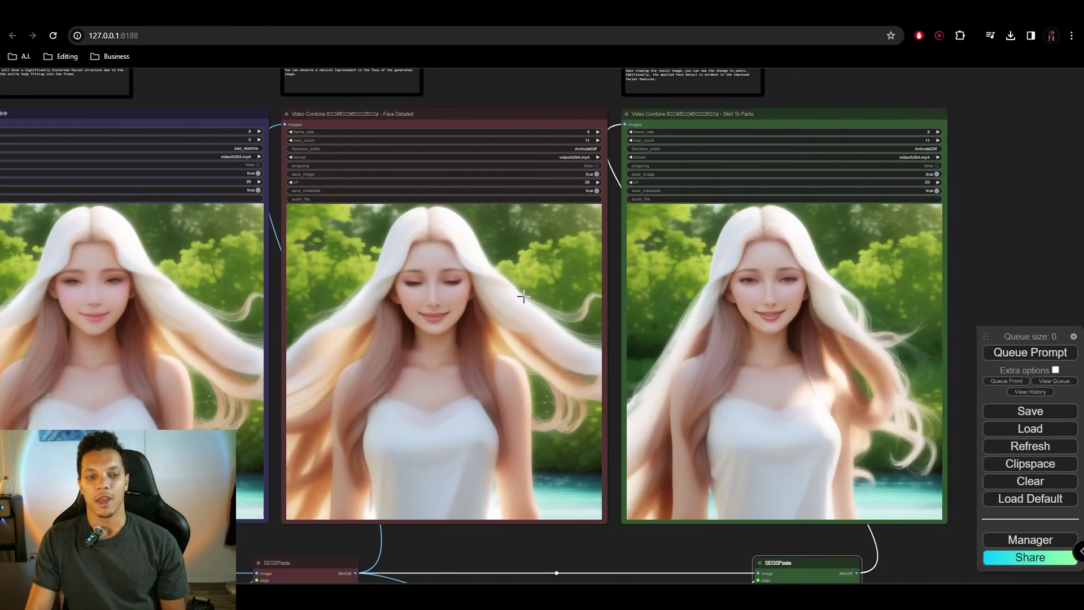
scroll(513, 284, "left", 2)
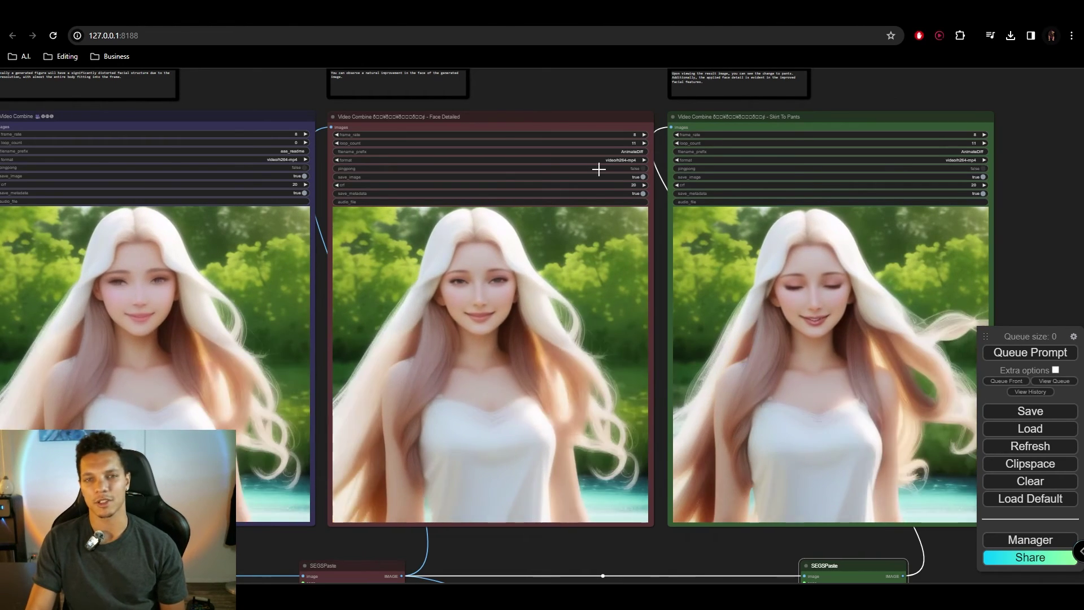
right_click(469, 288)
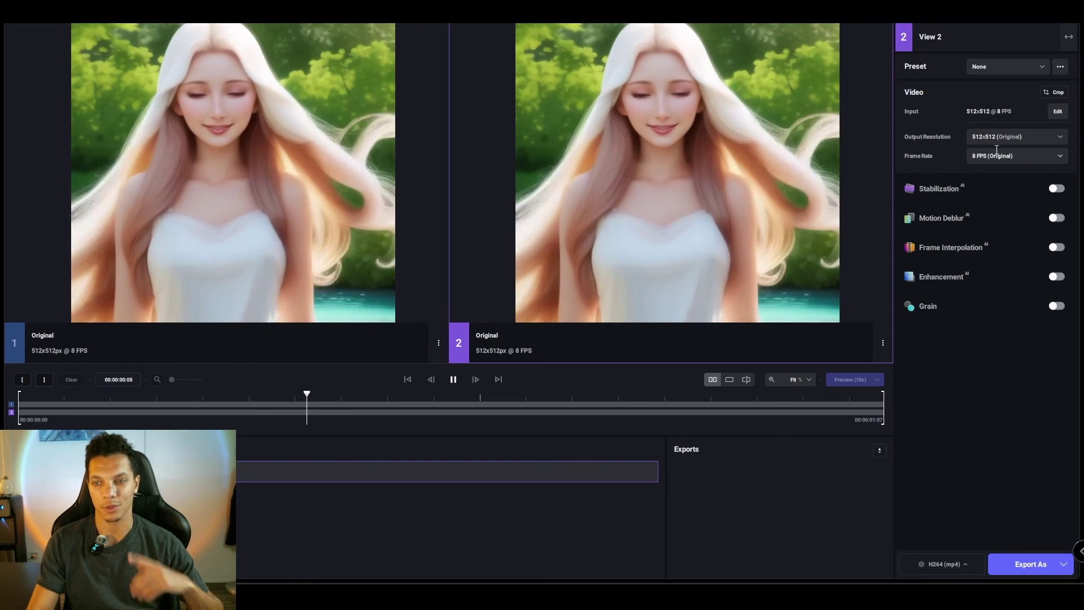
- Set View 2's frame rate to 60 FPS and output resolution to 1024x1024 (2x Upscale)
left_click(1005, 156)
left_click(976, 309)
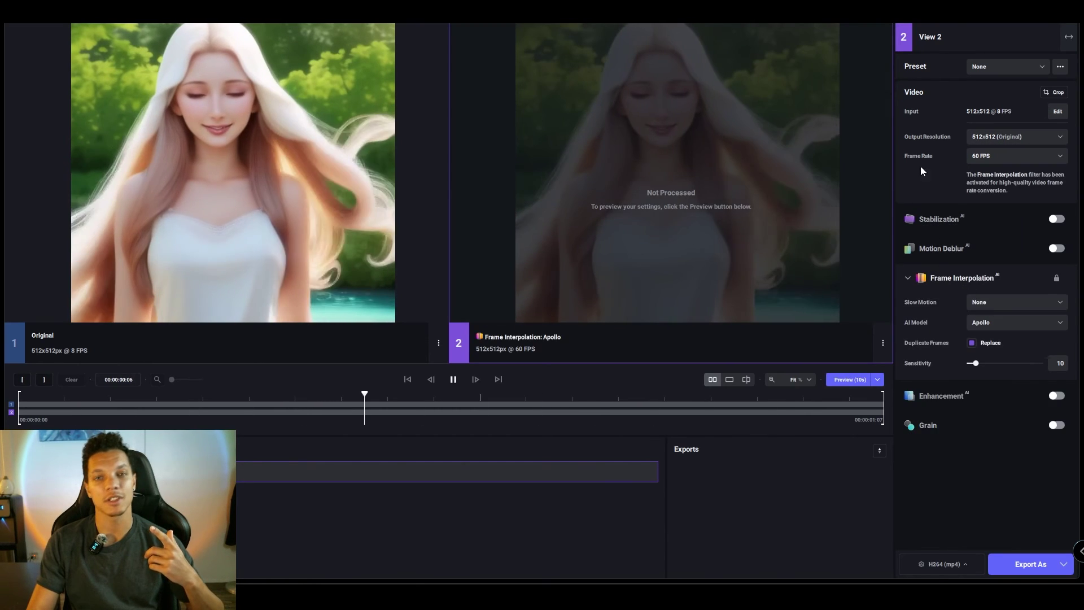
left_click(1015, 136)
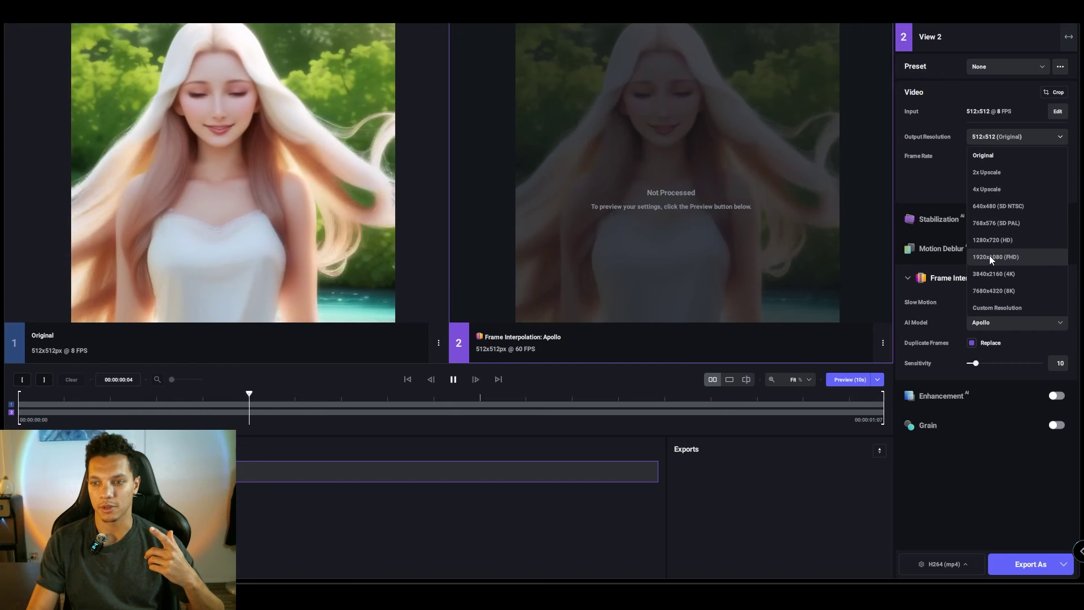
left_click(986, 172)
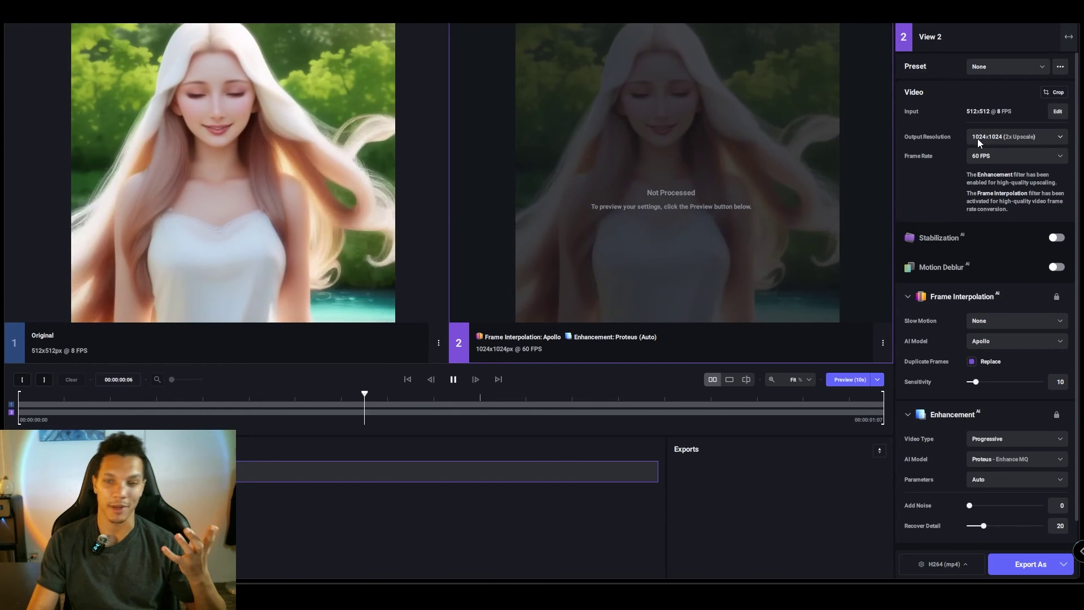
scroll(996, 283, "down", 1)
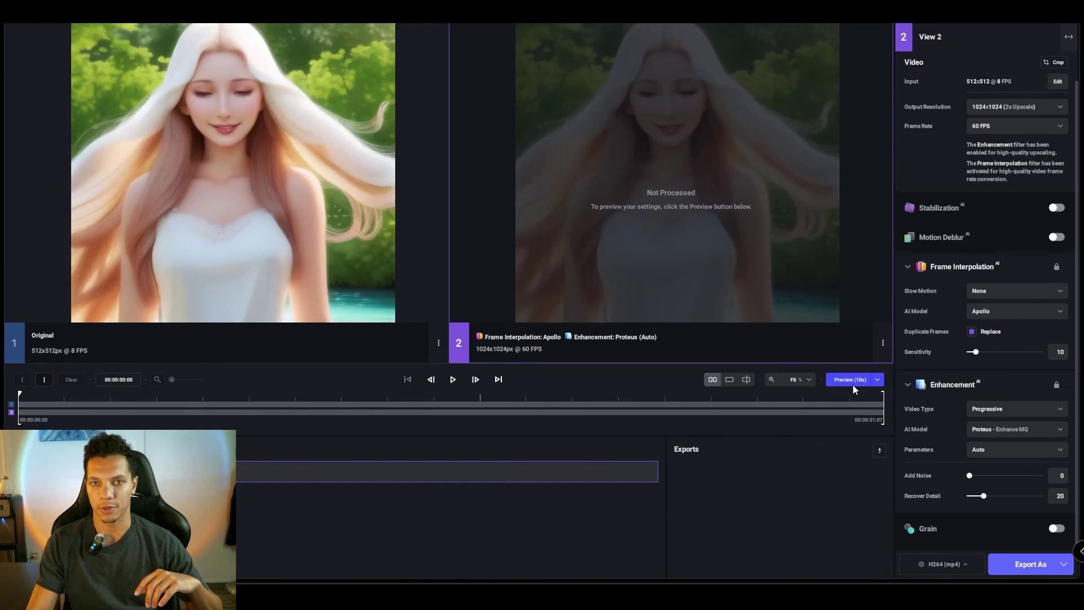
- Render a 10s preview and play the enhanced 60 FPS, 1024x1024 clip
left_click(851, 380)
left_click(451, 379)
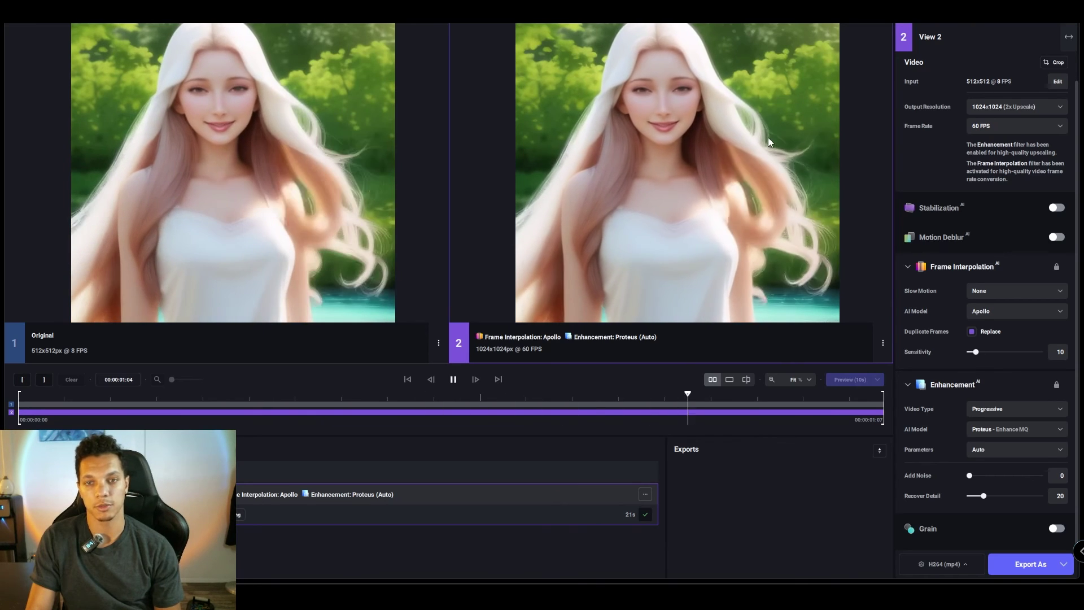